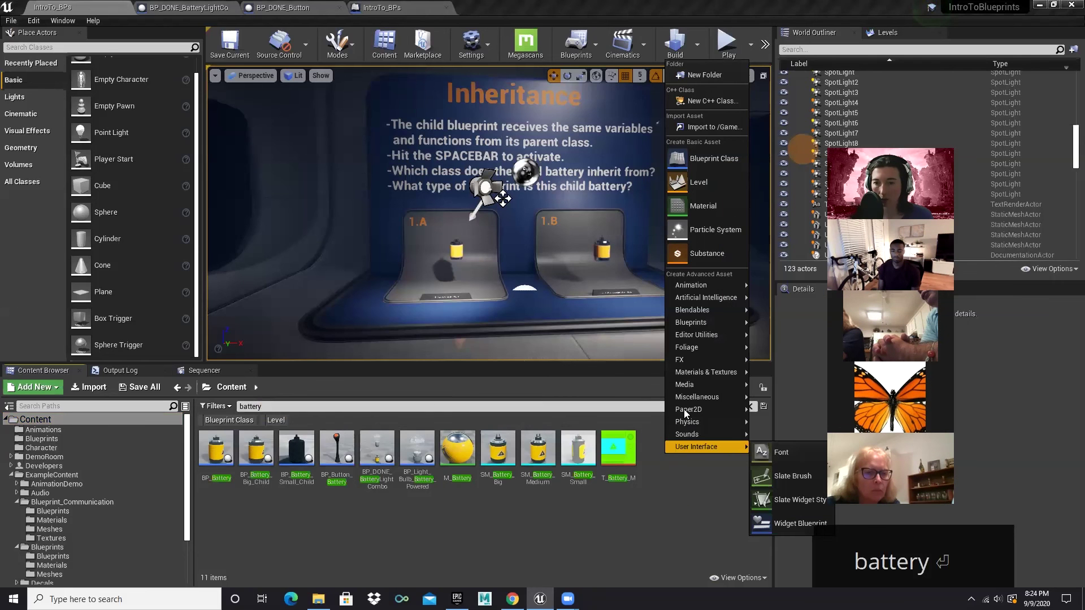
- Create a new Blueprint Class in the Content folder with Actor as parent class and name it BP_Test
click(714, 161)
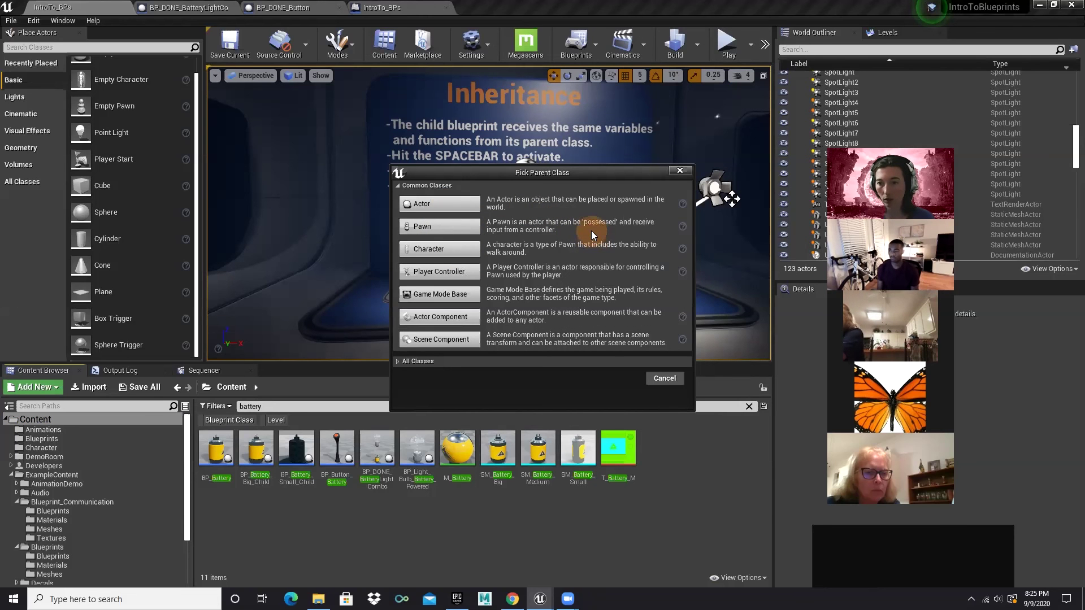
mouse_move(451, 204)
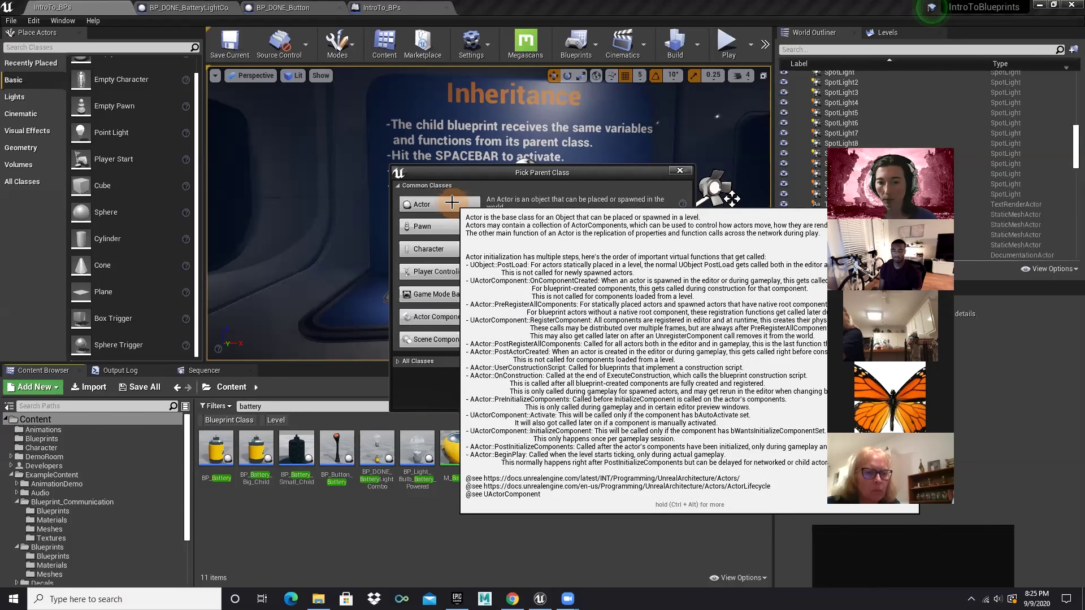
click(452, 202)
text(BP_)
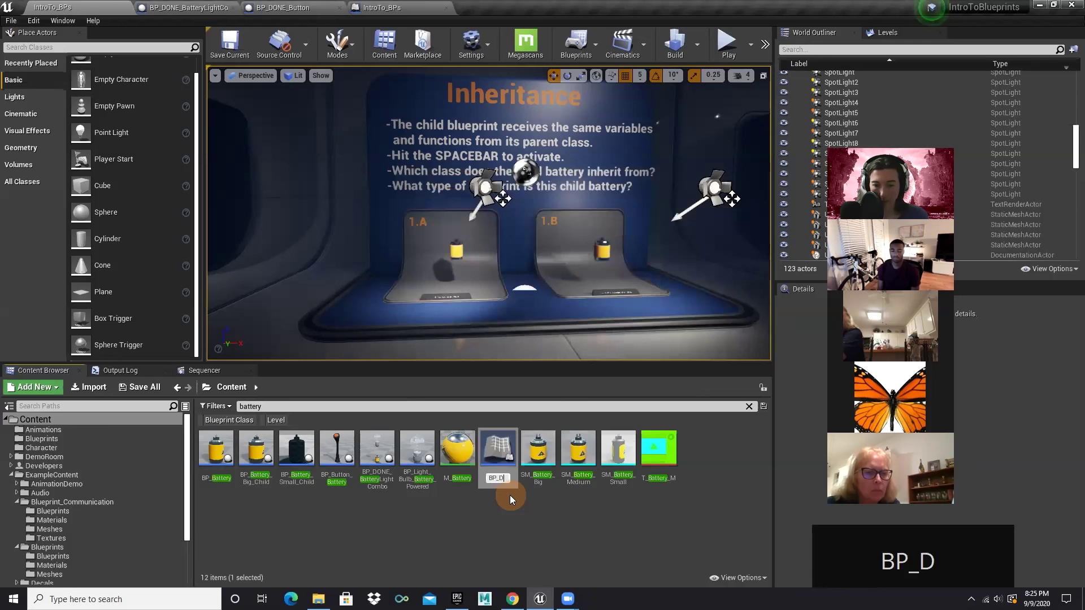
text(D)
key(BackSpace)
text(Test)
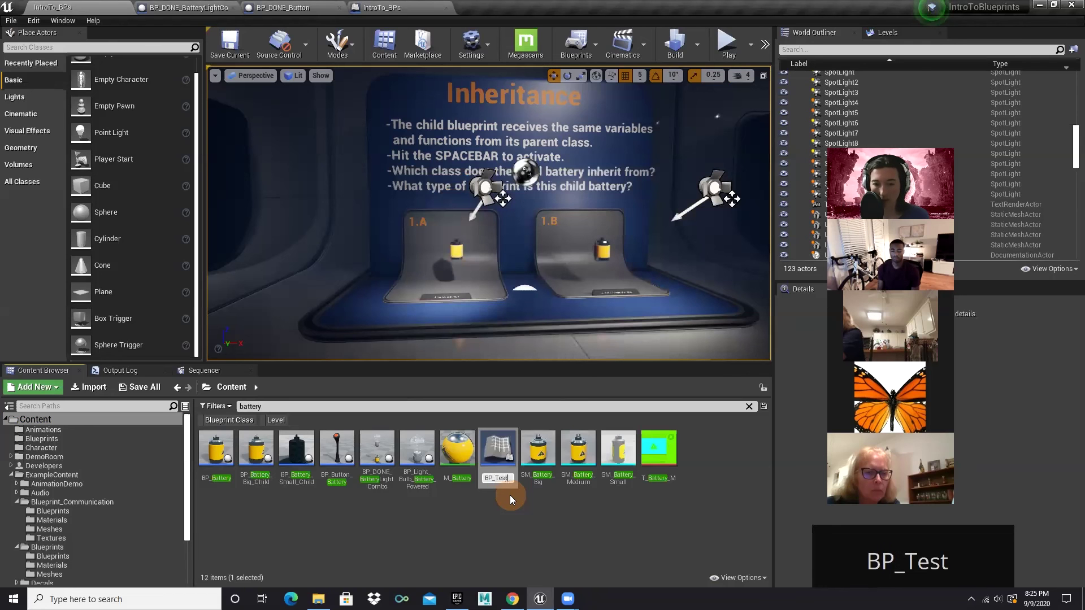
key(Return)
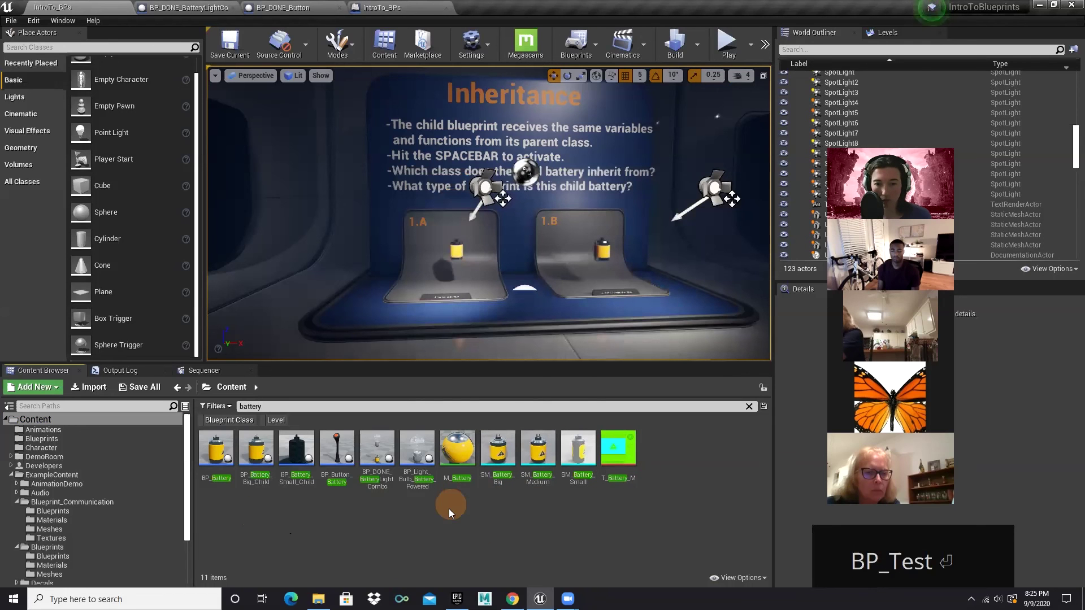
- Clear the battery search filter from the project content and open the BP_Test blueprint
double_click(273, 407)
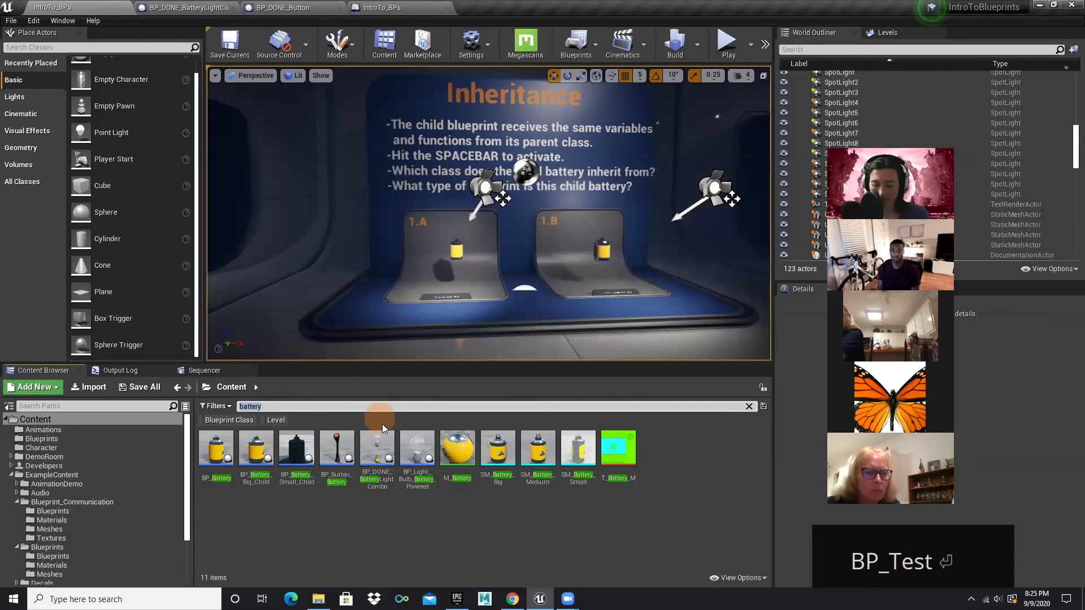
key(BackSpace)
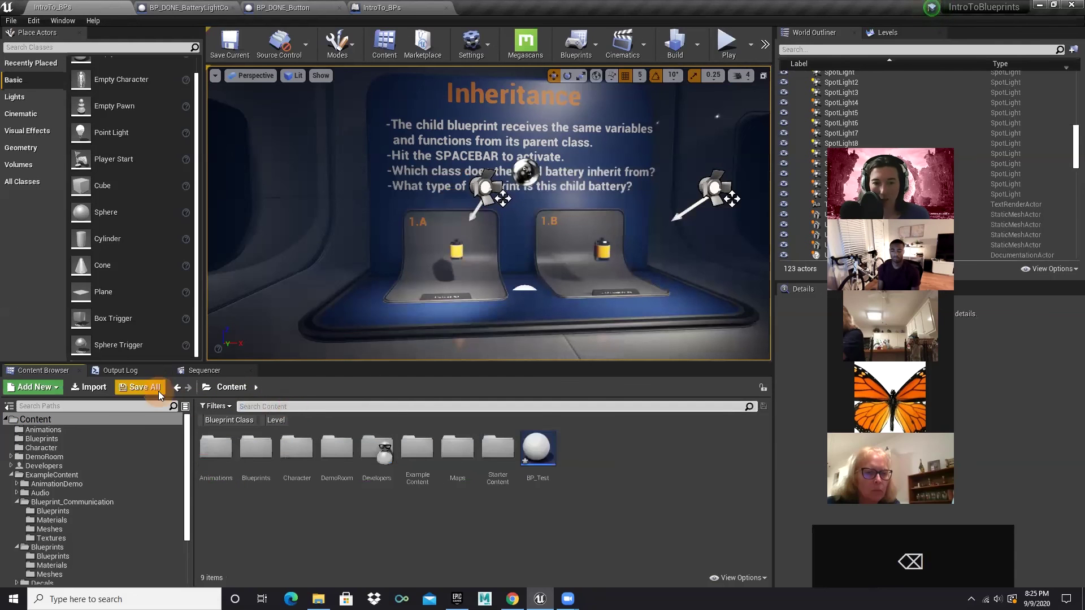
double_click(540, 457)
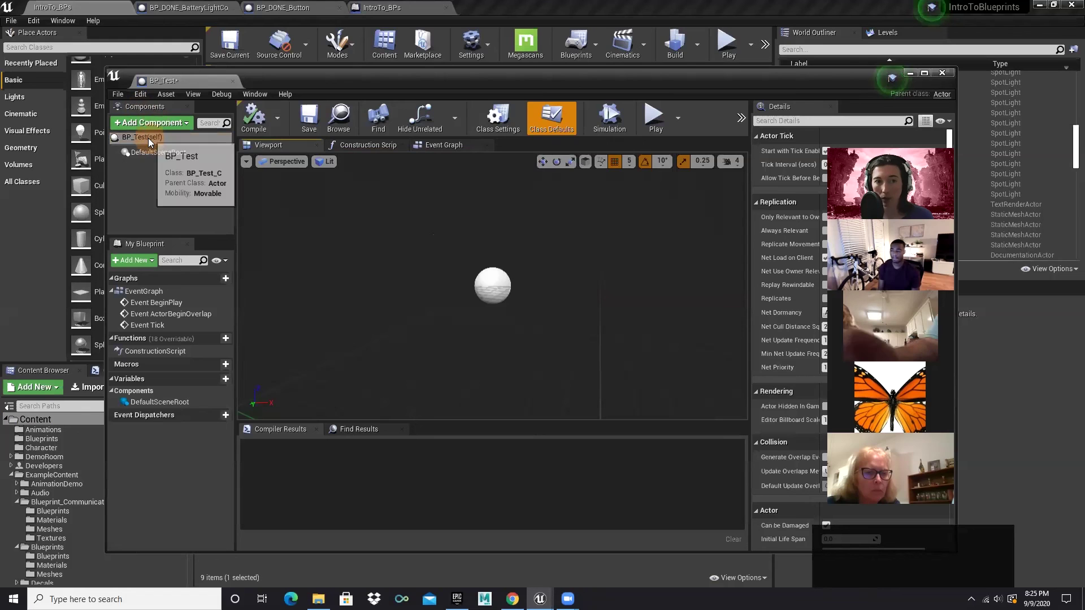
- Add a Static Mesh component under the default scene root of BP_Test
click(151, 123)
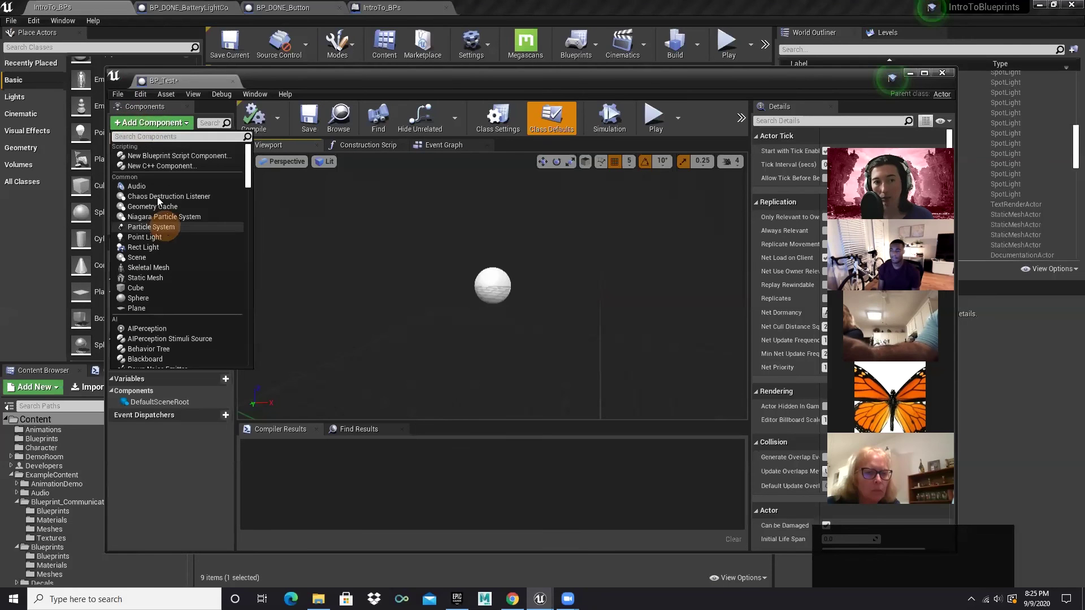
text(stat)
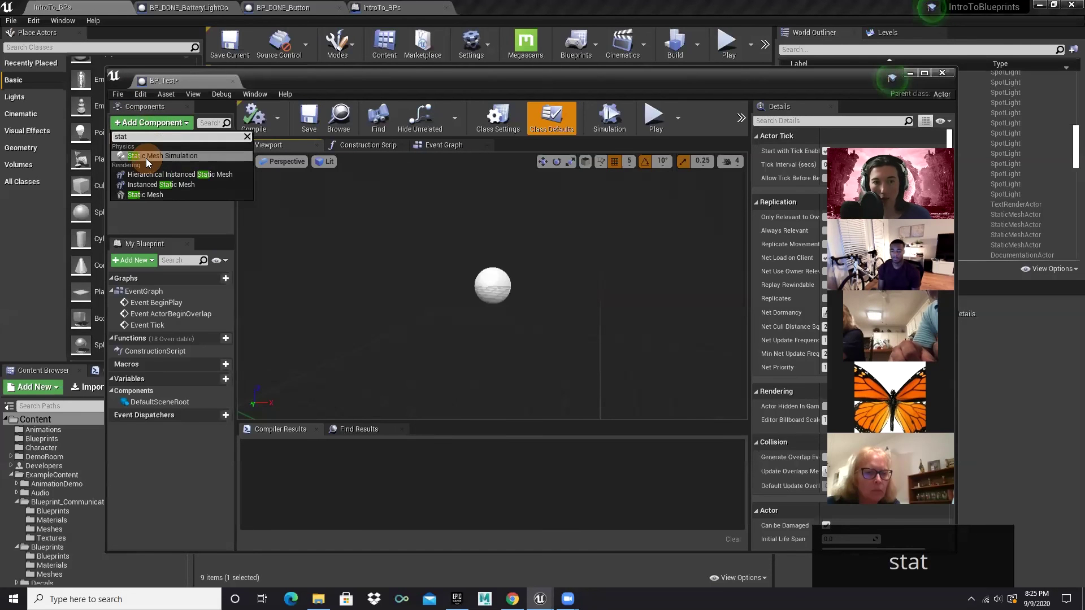
click(170, 194)
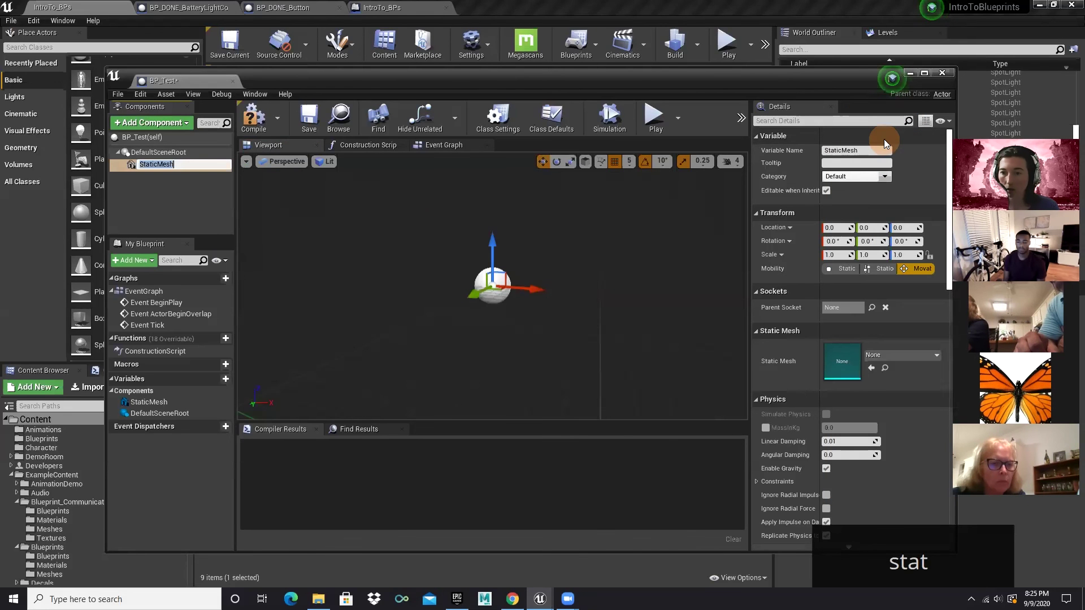
- Search the mesh assets for rocket and assign SM_ExampleMesh_Rocket to the StaticMesh component
click(885, 356)
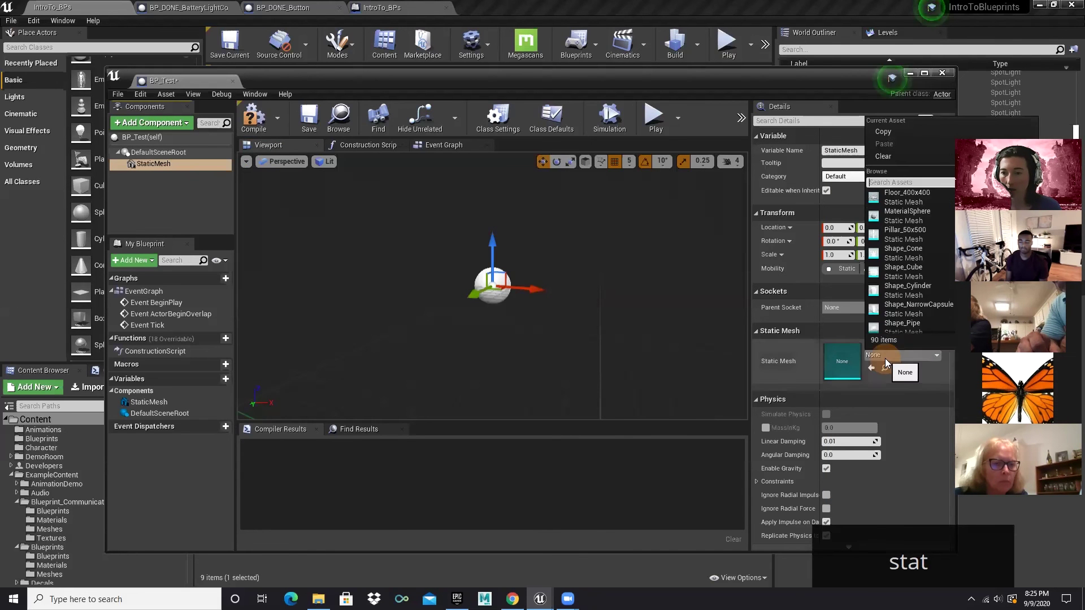
text(r)
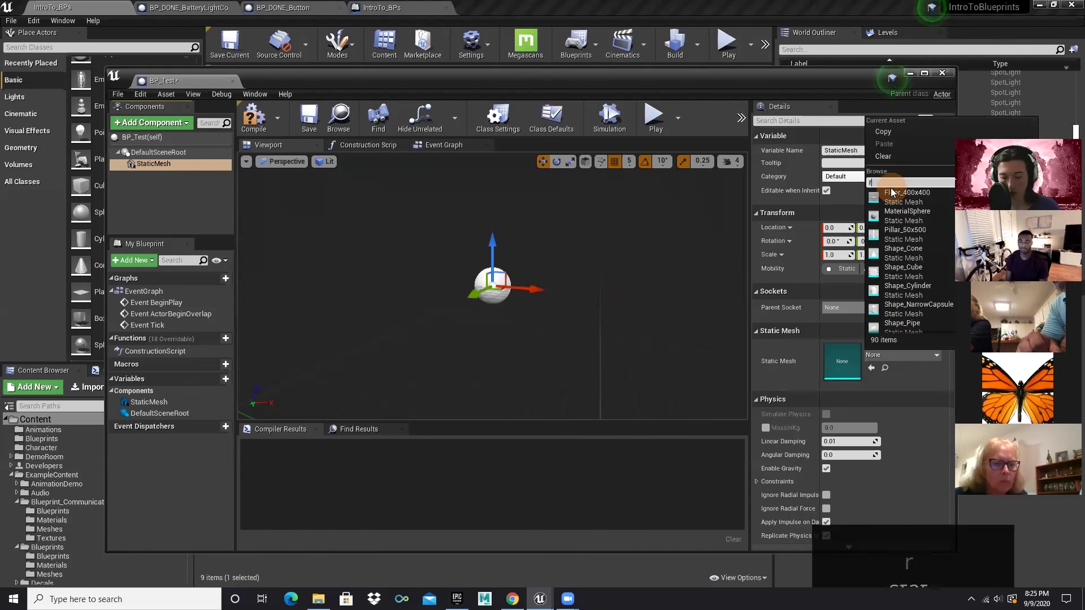
text(ock)
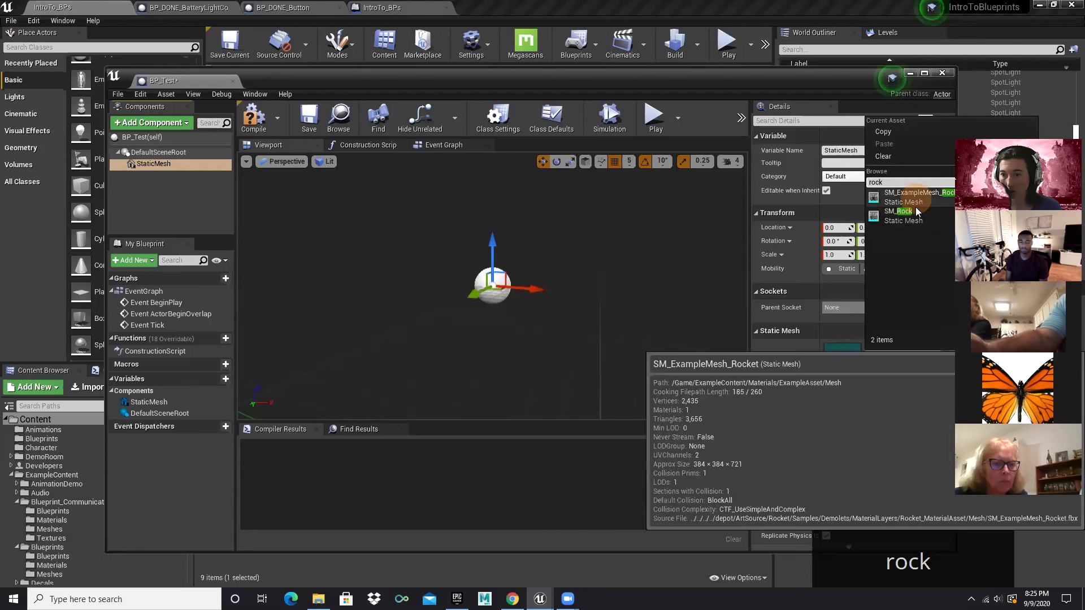
key(BackSpace)
key(BackSpace)
key(BackSpace)
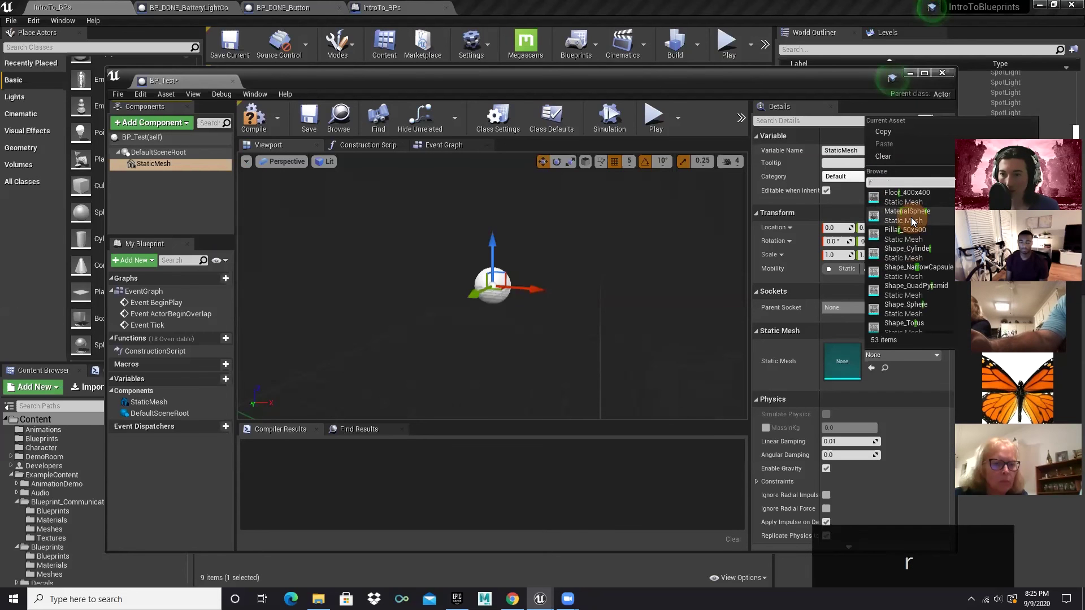
text(ocke)
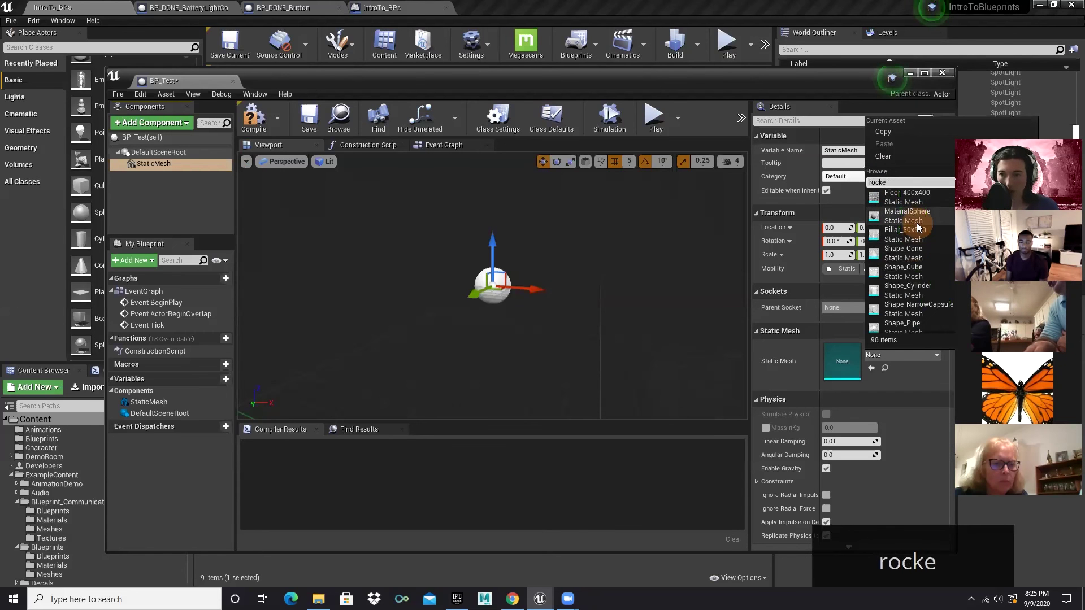
text(t)
click(910, 194)
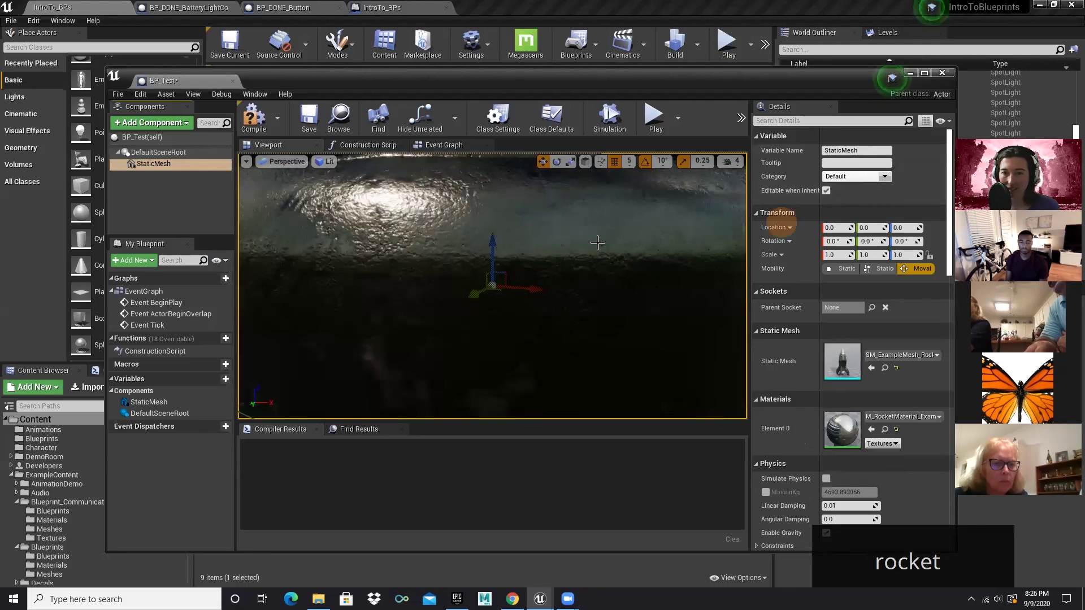
- Examine the rocket from several angles in the blueprint's Viewport and compare that view with the Construction Script graph
scroll(416, 272, down, 6)
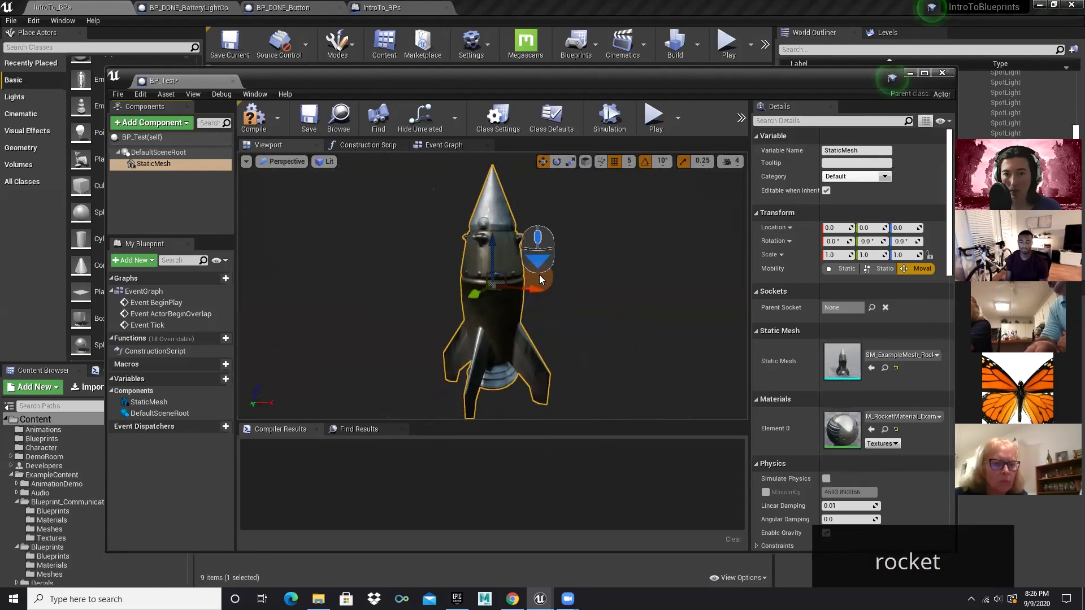
scroll(540, 277, down, 2)
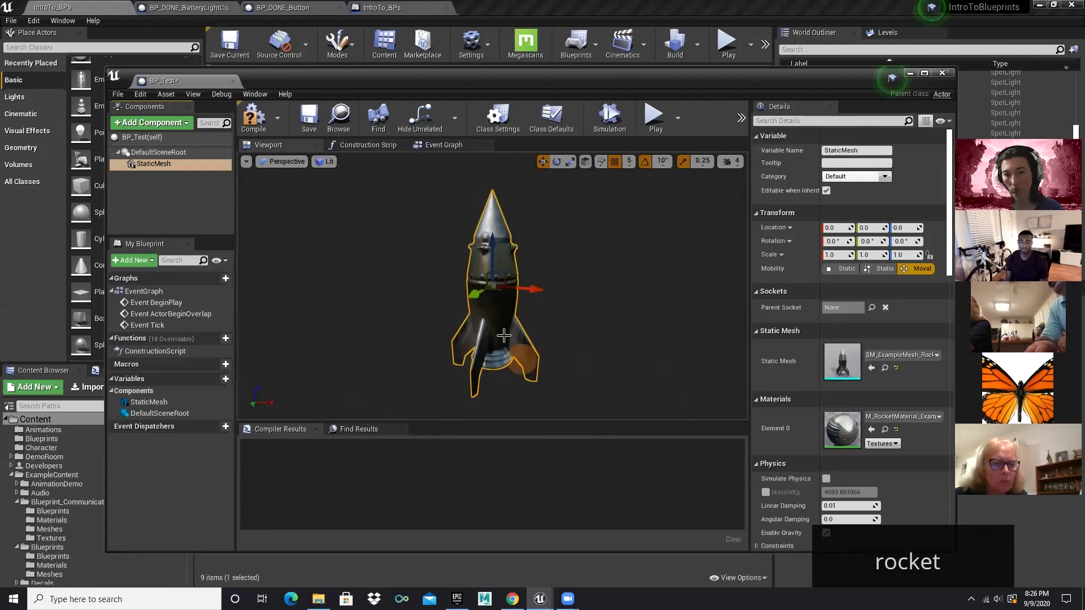
drag(497, 278, 645, 267)
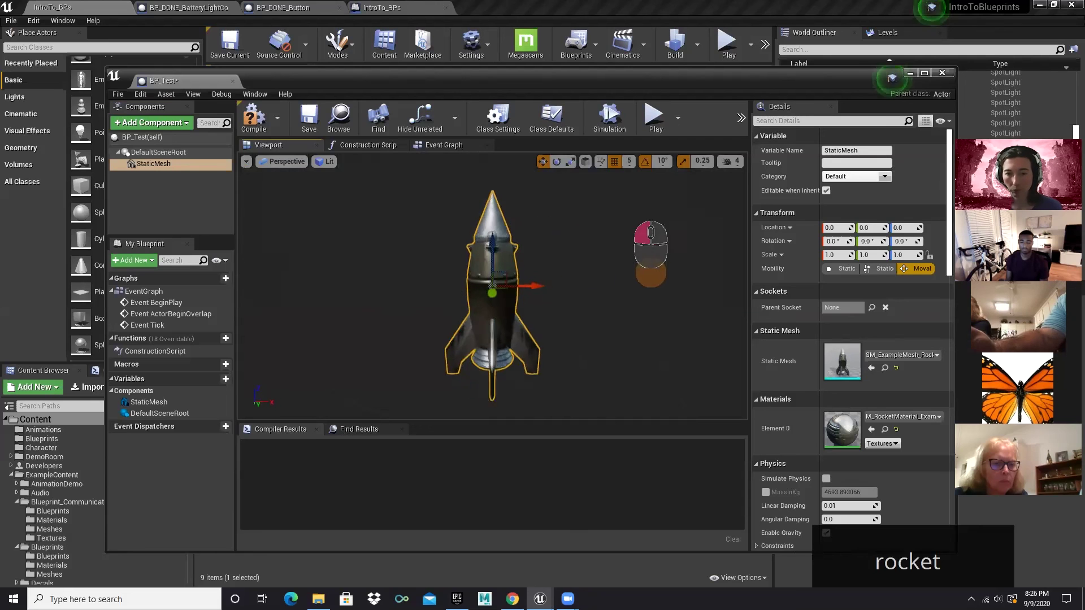
scroll(517, 279, down, 2)
scroll(518, 279, up, 4)
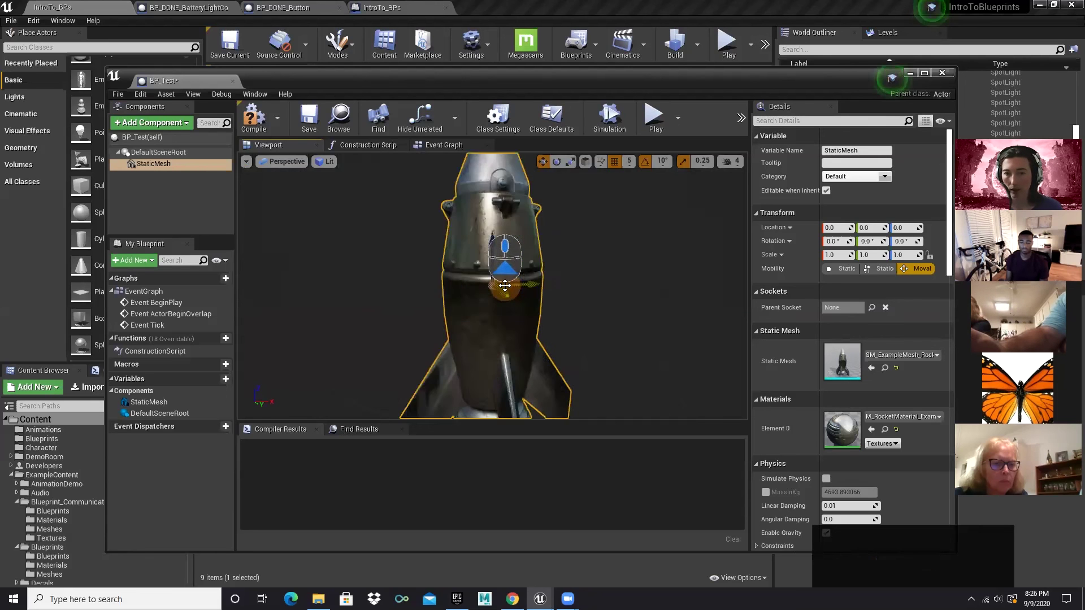
scroll(565, 262, down, 3)
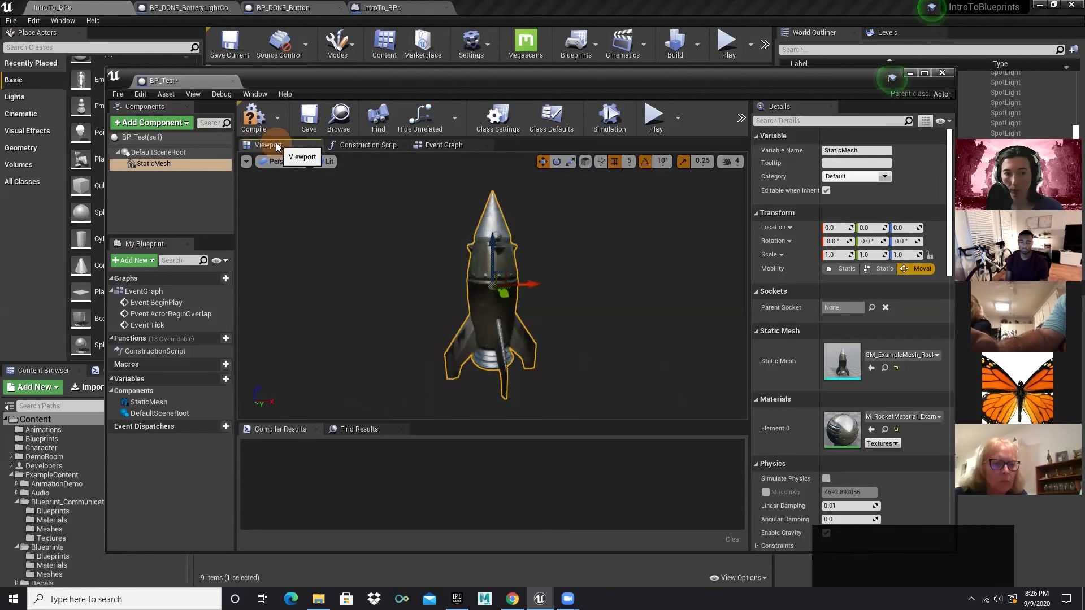
click(368, 145)
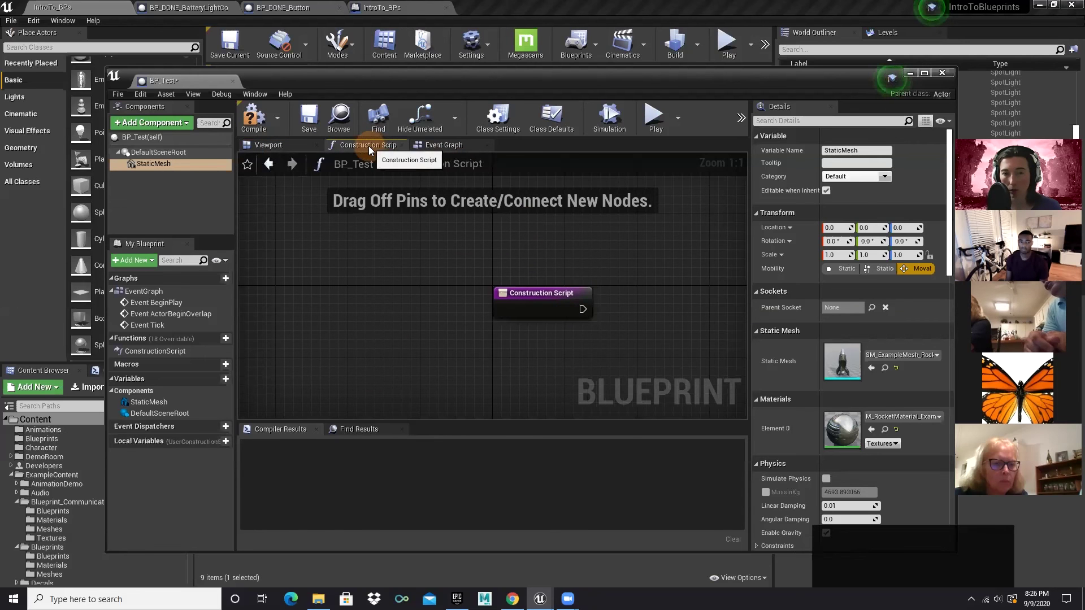
click(460, 291)
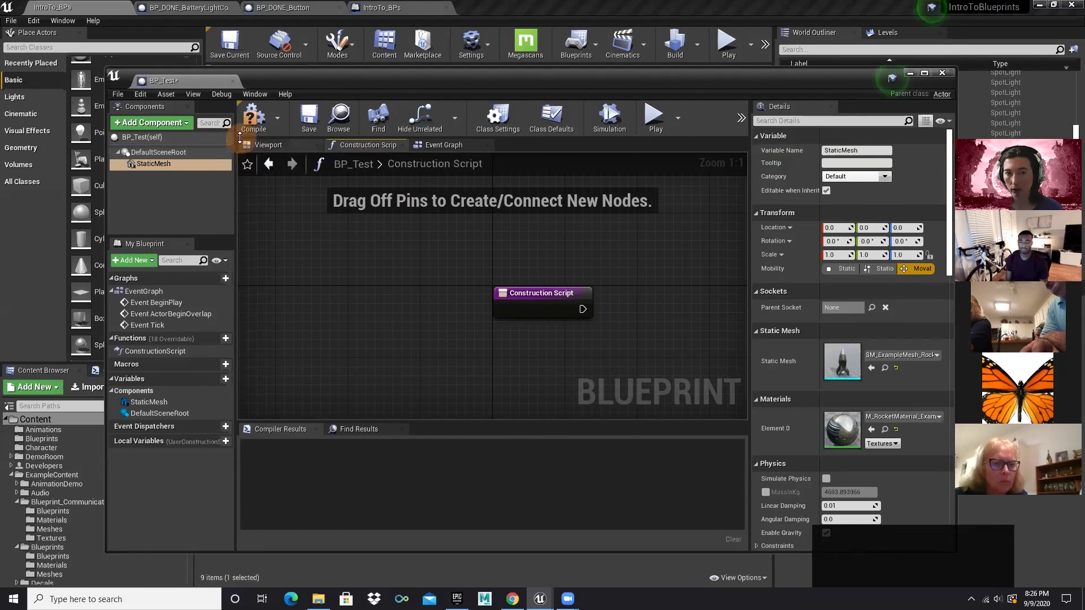
click(271, 147)
click(537, 405)
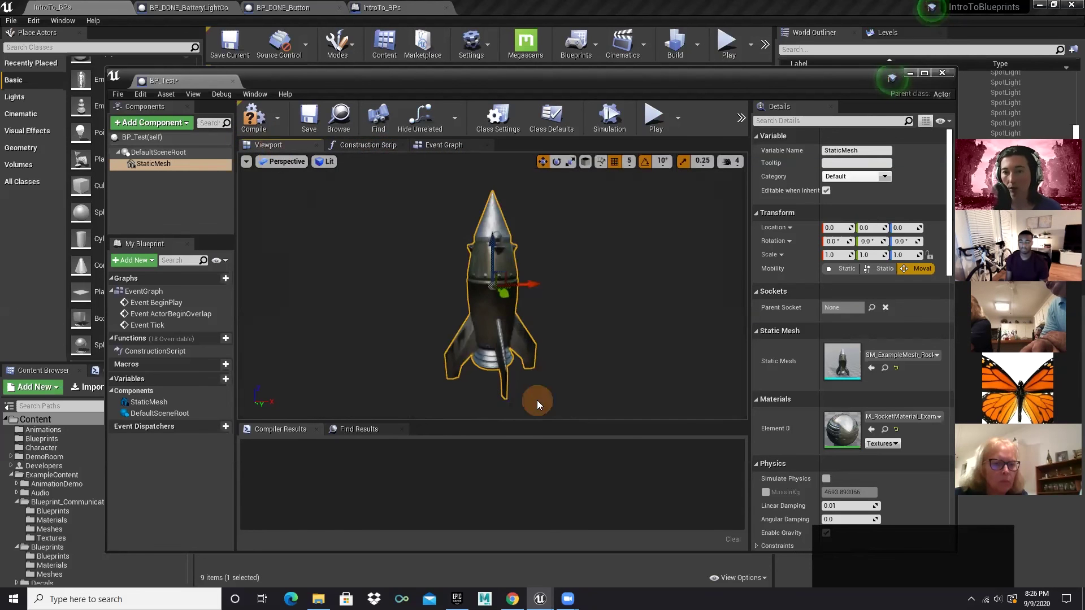
click(370, 147)
click(157, 76)
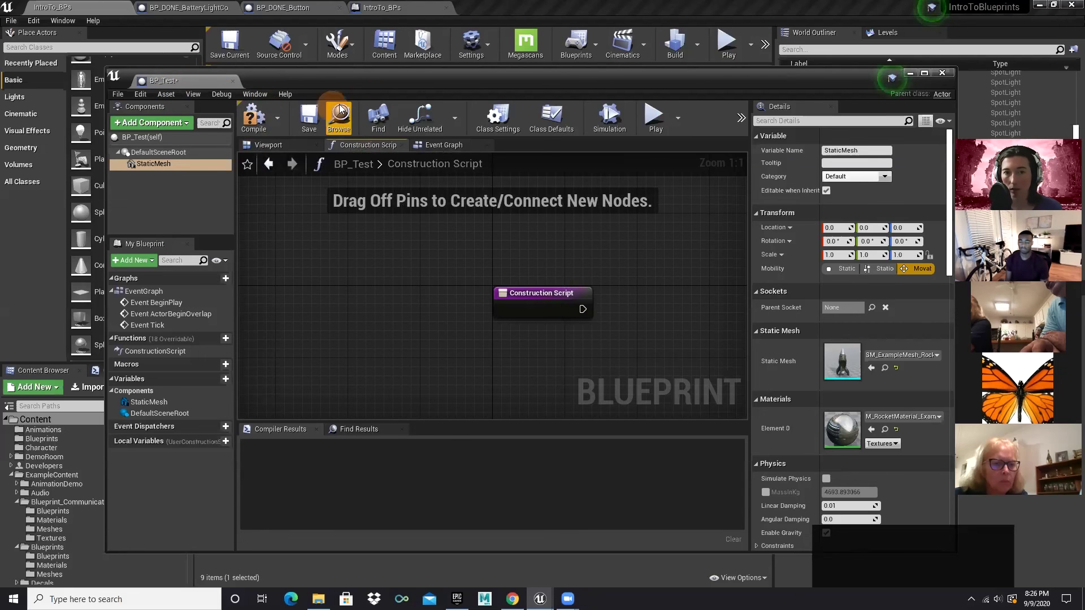
- Lengthen BP_Fence at the level's Construction Scripts exhibit by moving its End Point gizmo outward along the fence
drag(344, 90, 348, 399)
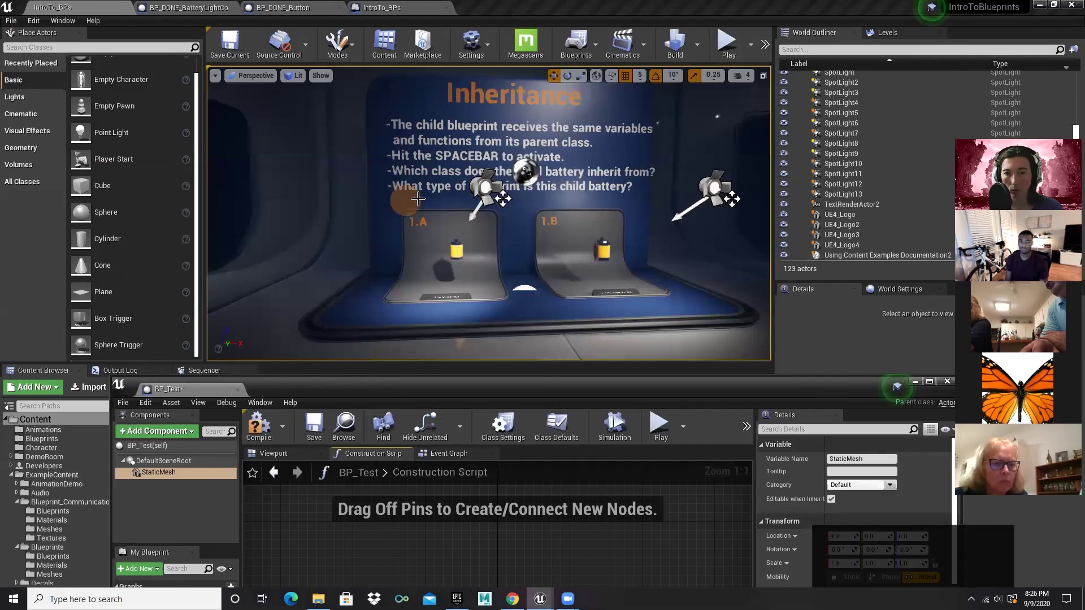
right_drag(393, 237, 452, 188)
key(w)
key(w)
key(w)
key(w)
key(w)
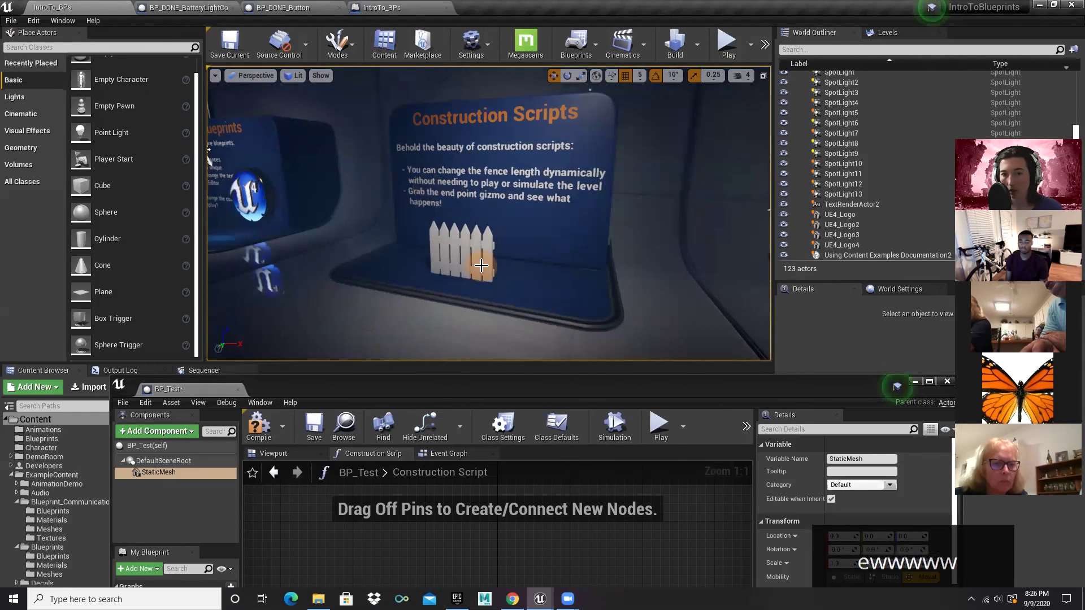
click(483, 245)
click(485, 244)
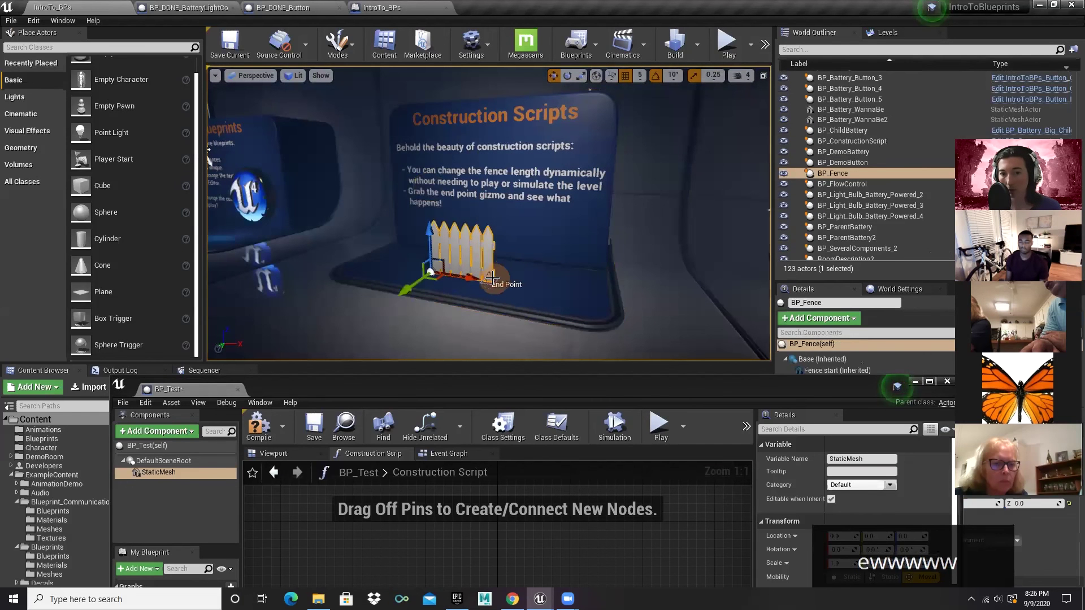
drag(516, 291, 557, 308)
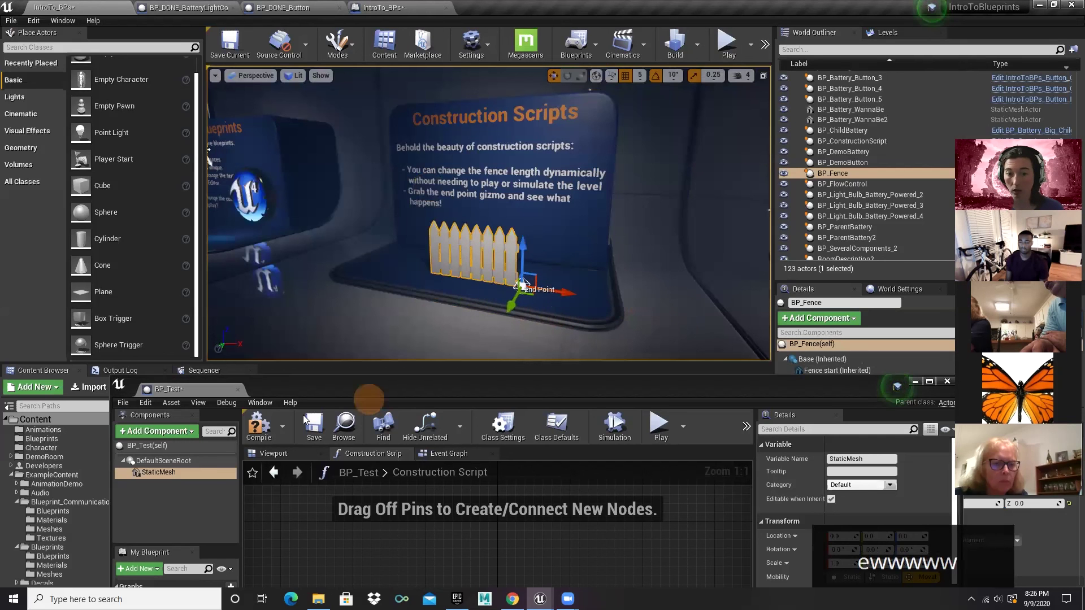
- Return to BP_Test and look over the default event nodes in its Event Graph
drag(299, 387, 292, 125)
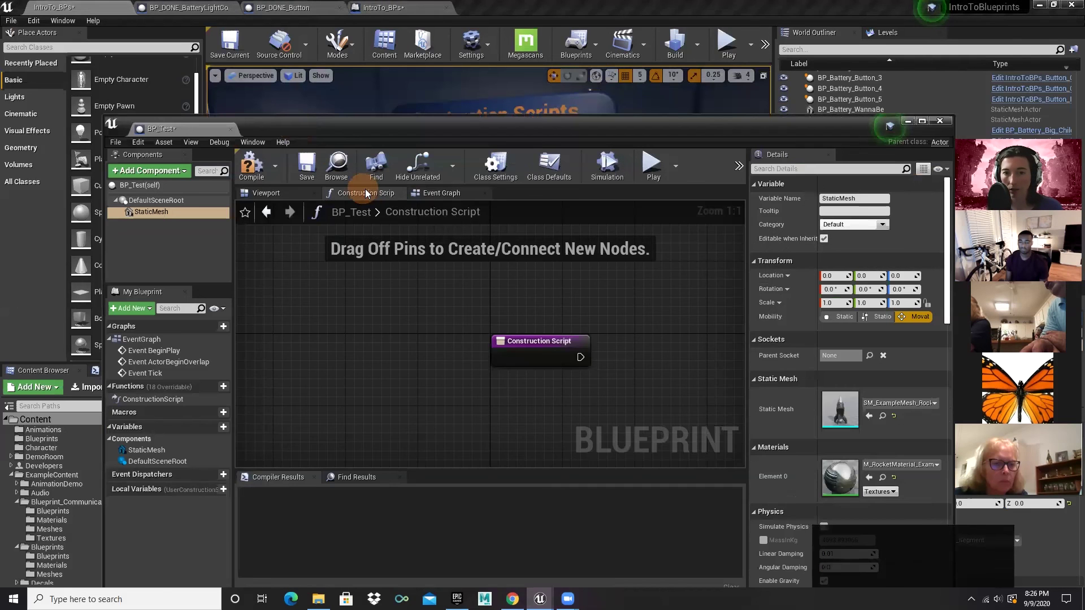
click(452, 195)
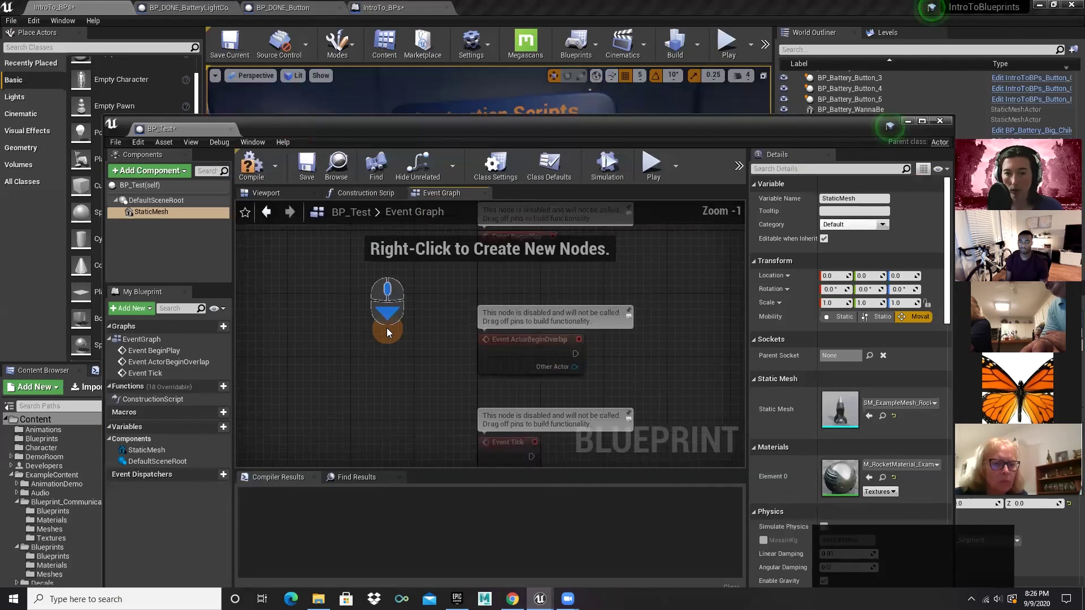
right_drag(469, 371, 299, 359)
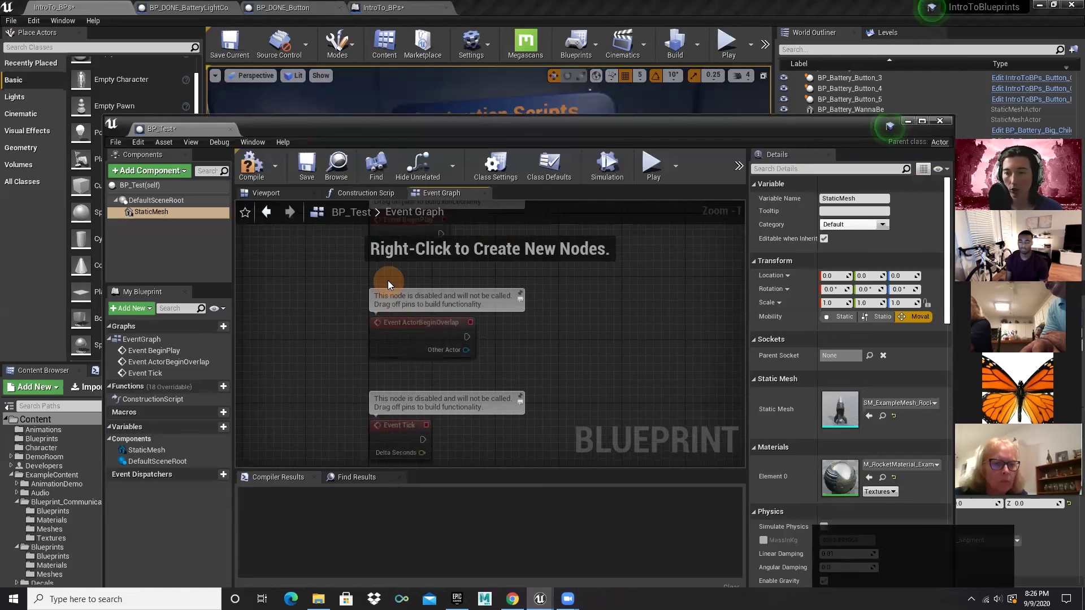
scroll(572, 372, down, 2)
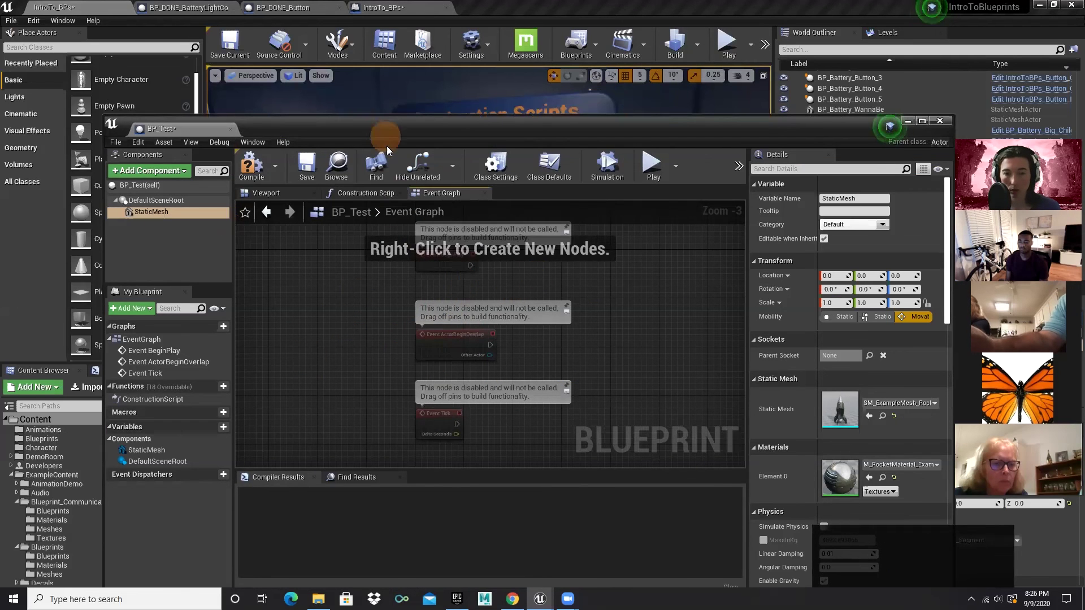
- Switch to the Google Slides presentation and page through the Blueprint Class UI, Viewport, Construction Script and Event Graph slides to the Whiteboard slide
key(alt+Tab)
key(alt+Tab)
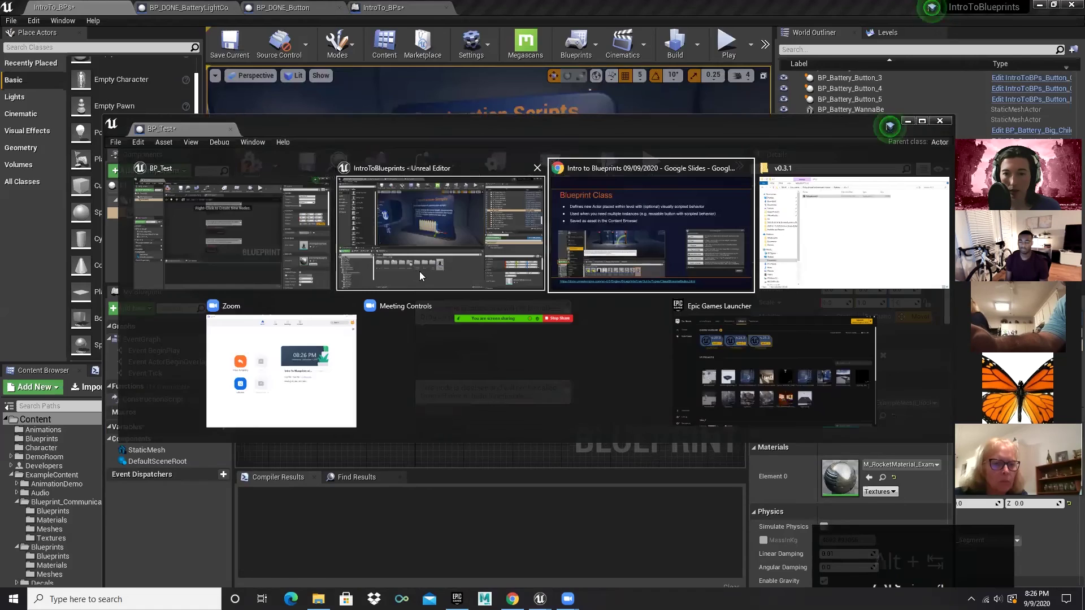
scroll(323, 191, down, 1)
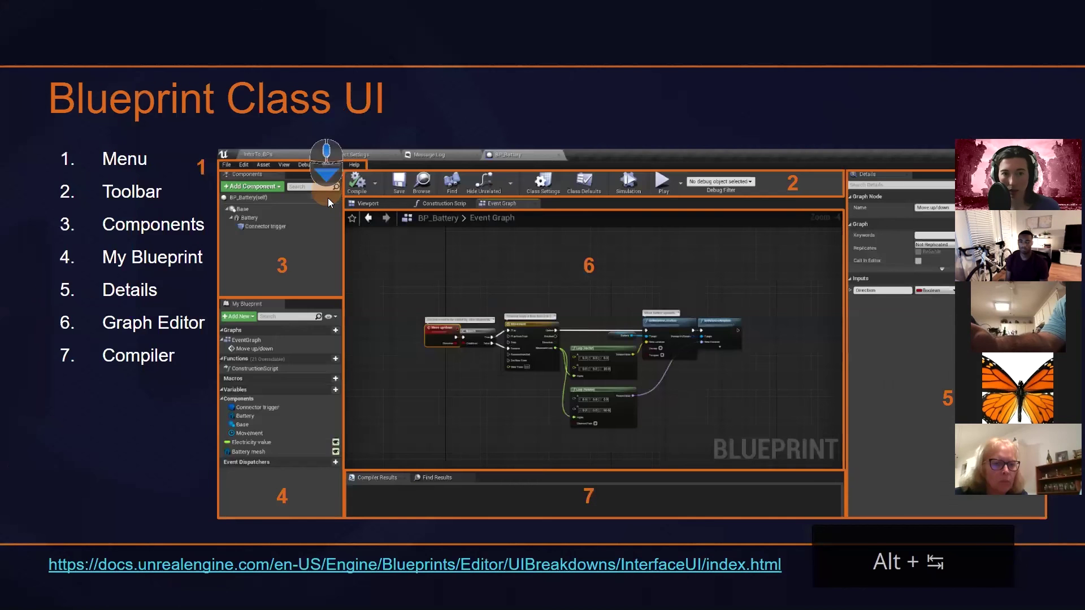
scroll(365, 198, down, 1)
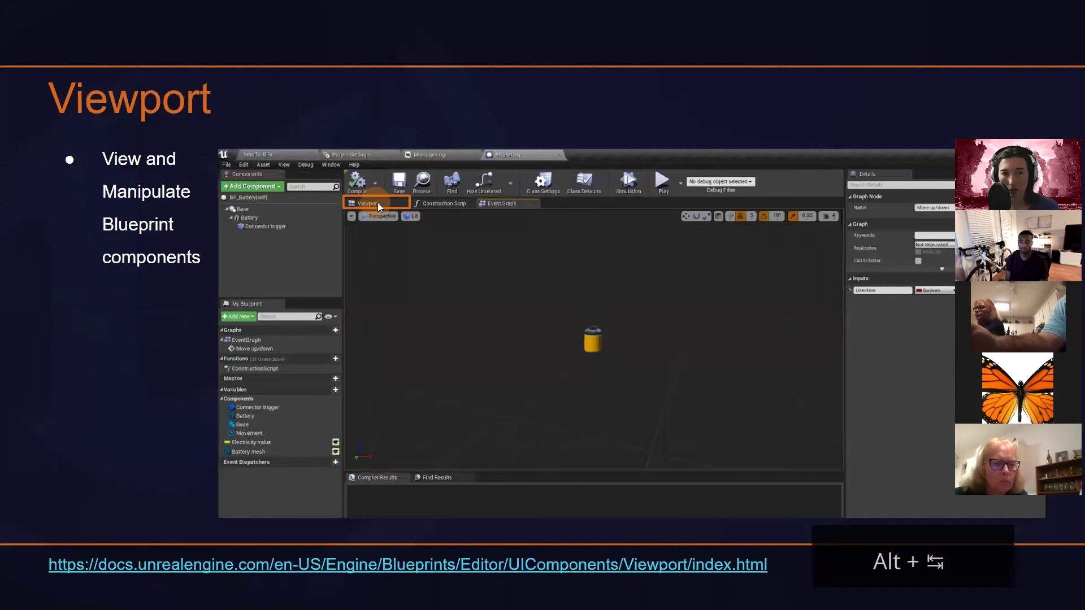
scroll(378, 202, down, 1)
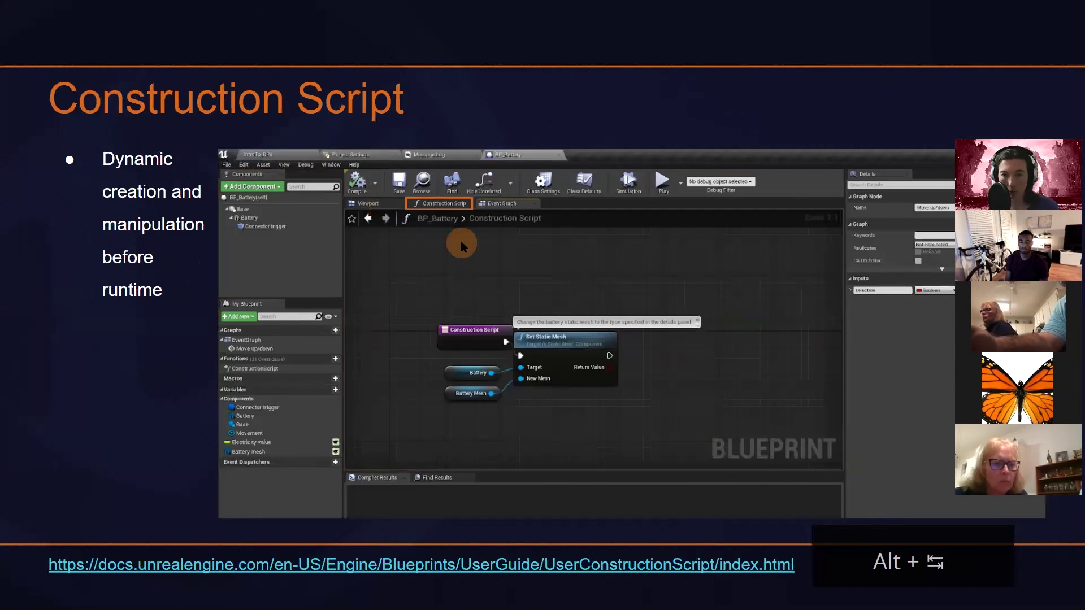
scroll(449, 220, down, 1)
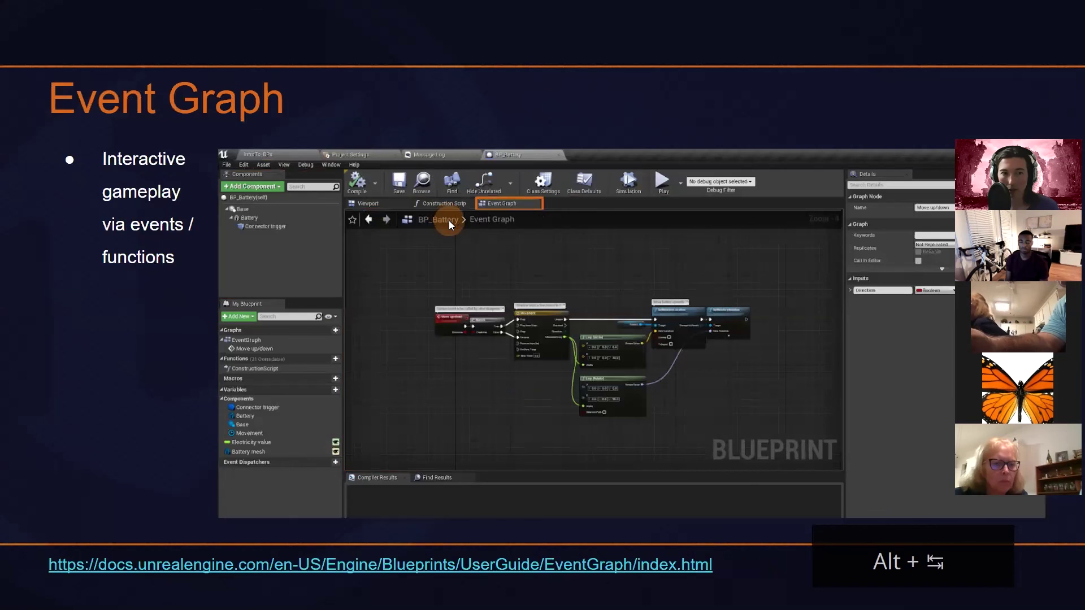
scroll(449, 221, down, 1)
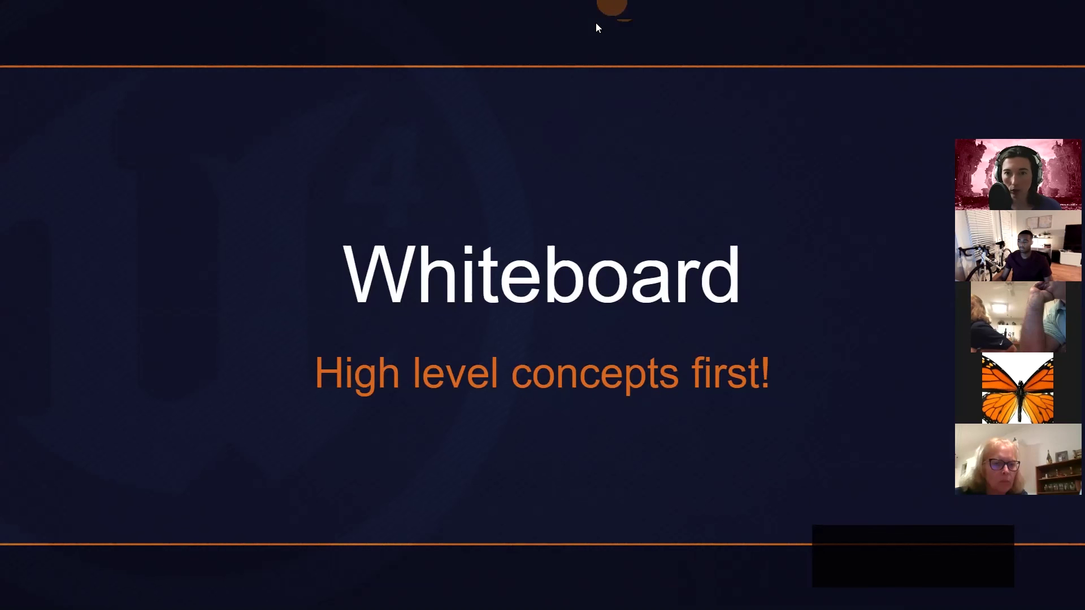
- Switch to a blank Zoom whiteboard and set up two tall side-by-side boxes titled "Button" and "Battery/Light"
click(595, 22)
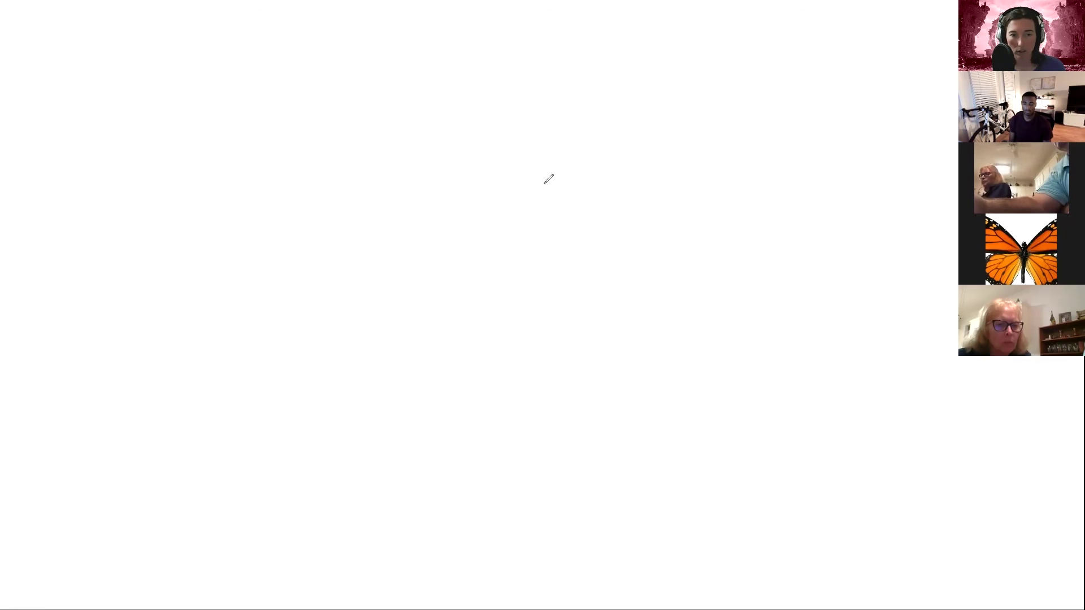
click(155, 92)
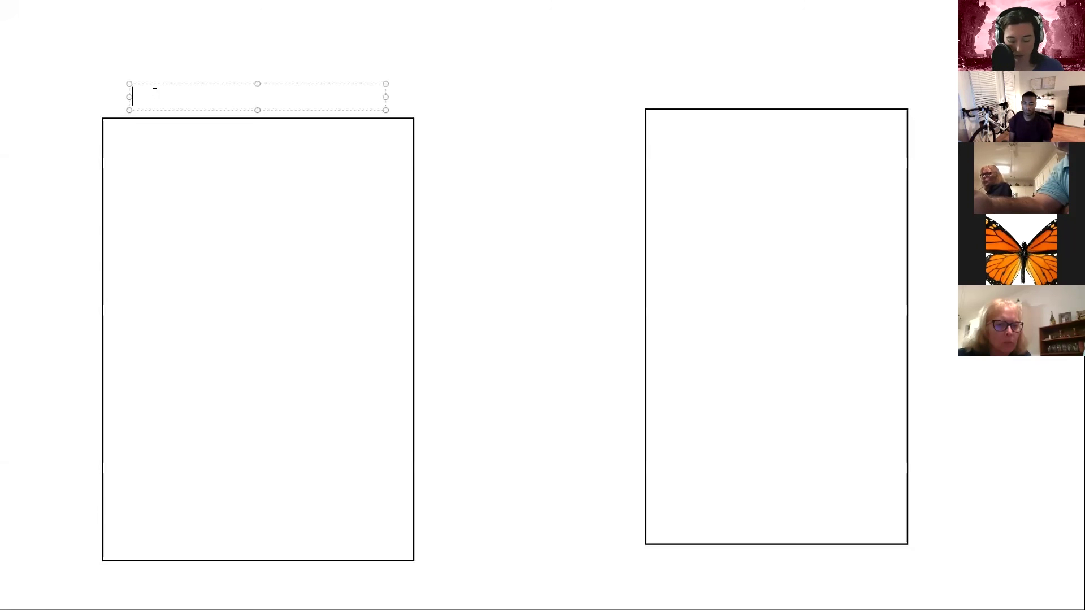
text(Button)
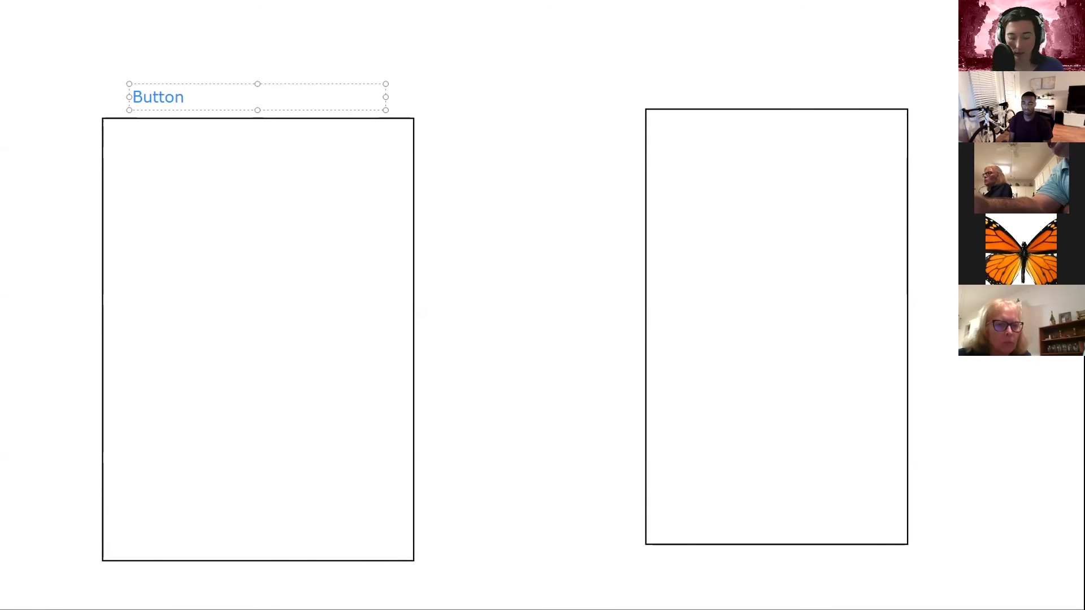
click(664, 90)
text(Battery/Light)
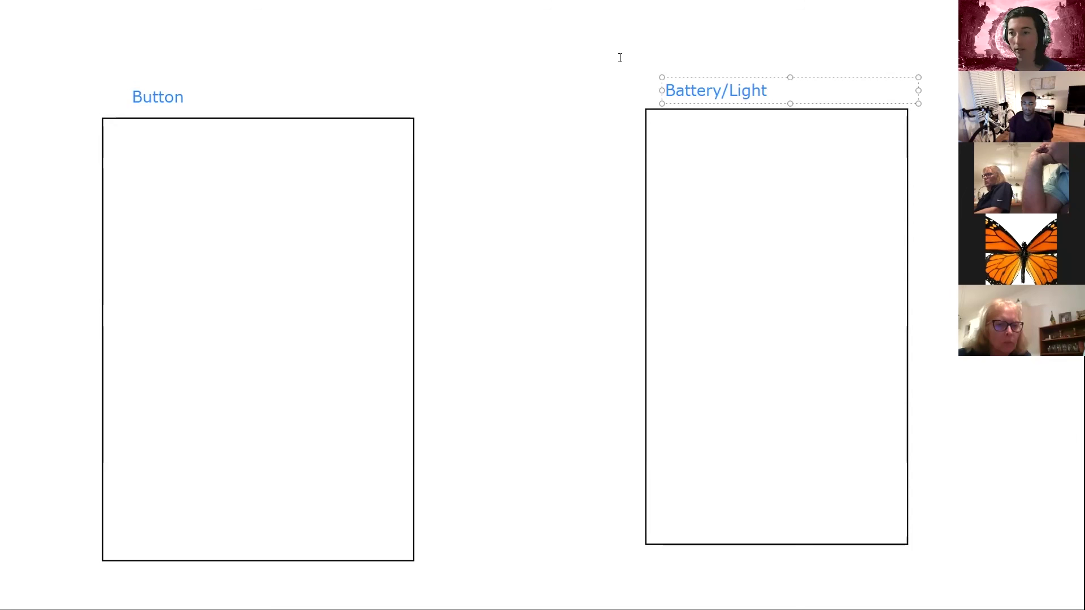
- Add a wide section across the upper part of the Button box listing "button static mesh" and "collision capsule"
click(194, 147)
text(button static mesh)
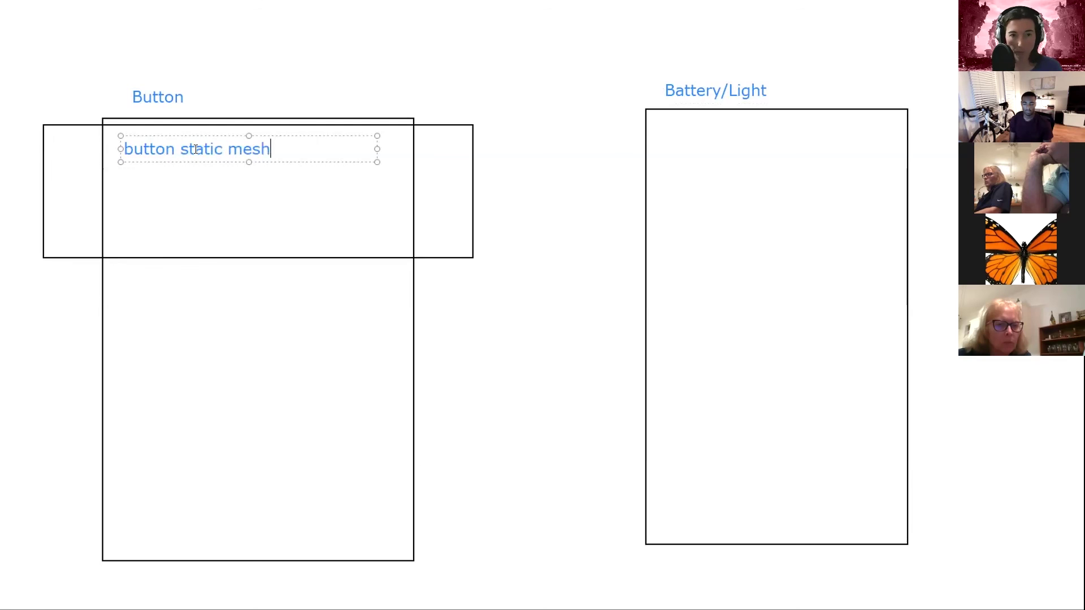
key(Return)
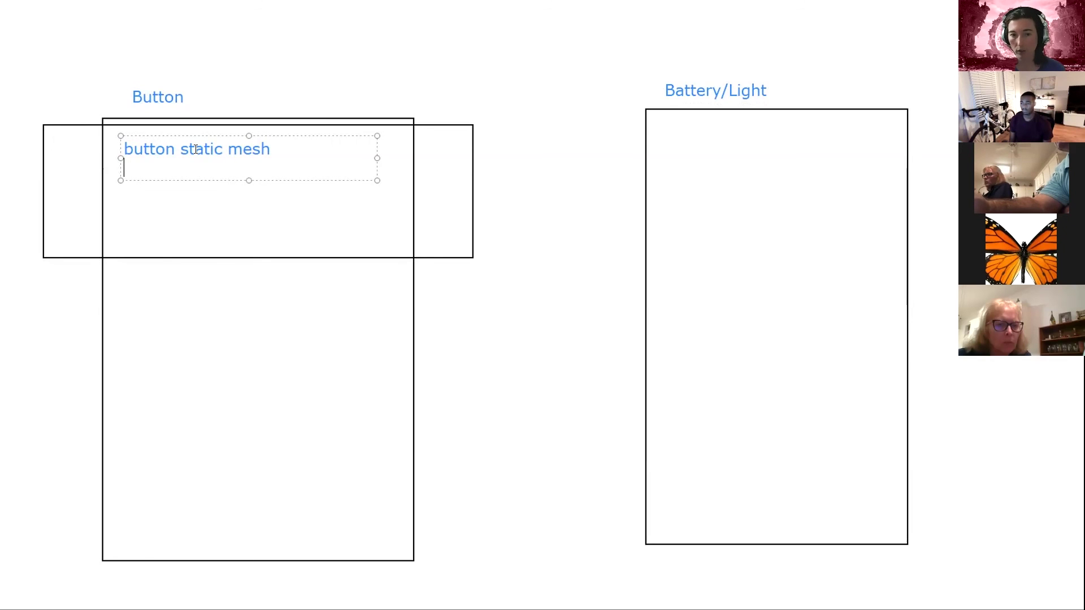
text(coll)
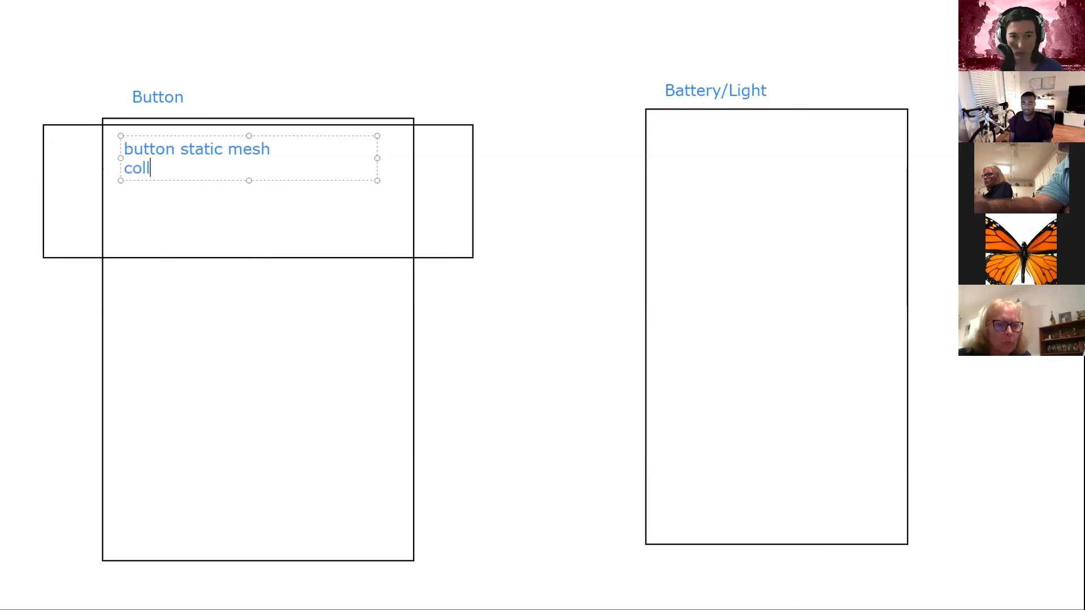
text(ision capsule)
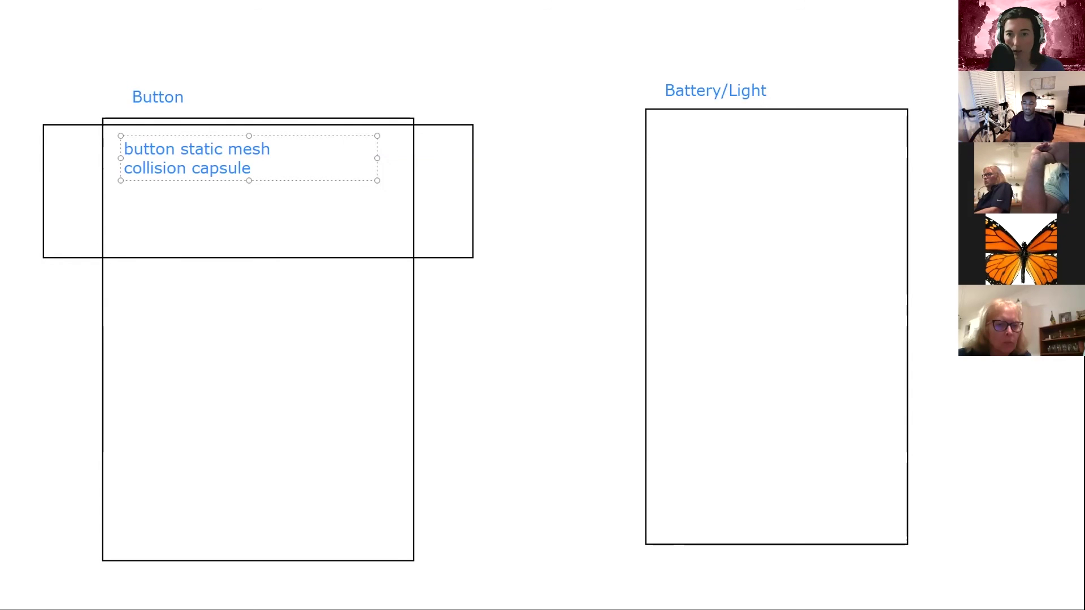
- Add a wide section across the upper part of the Battery/Light box listing "battery static mesh", "light fixture static mesh" and "point light"
click(658, 145)
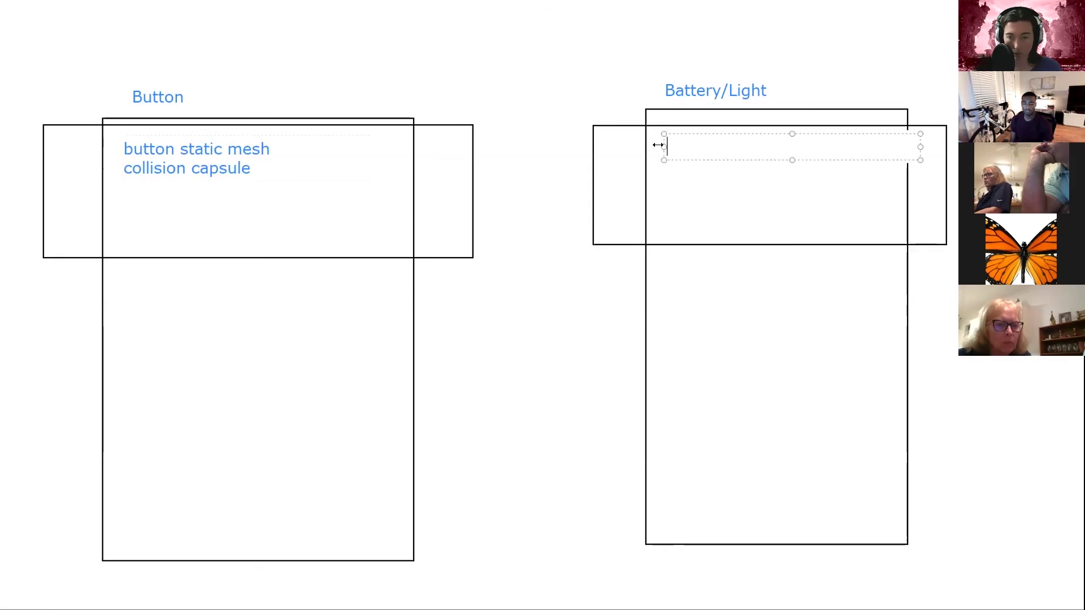
text(battery s)
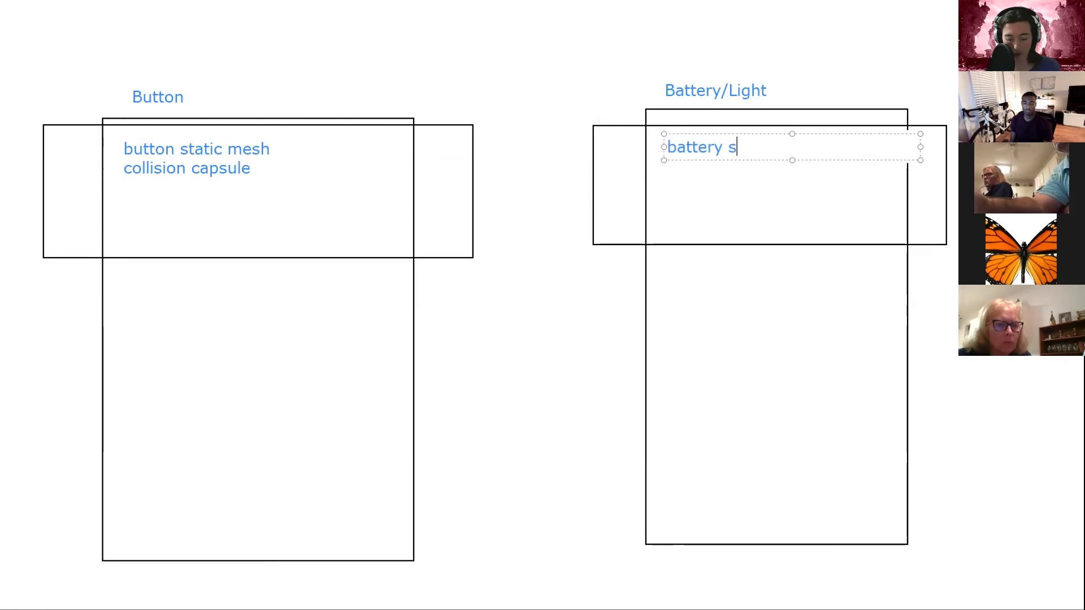
text(tatic mes)
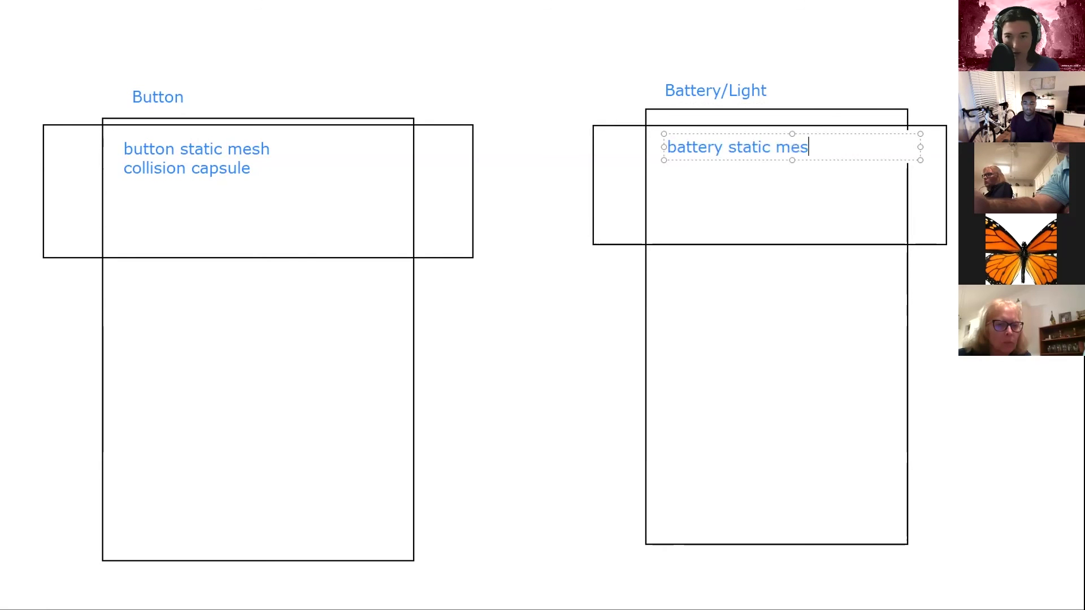
text(h)
key(Return)
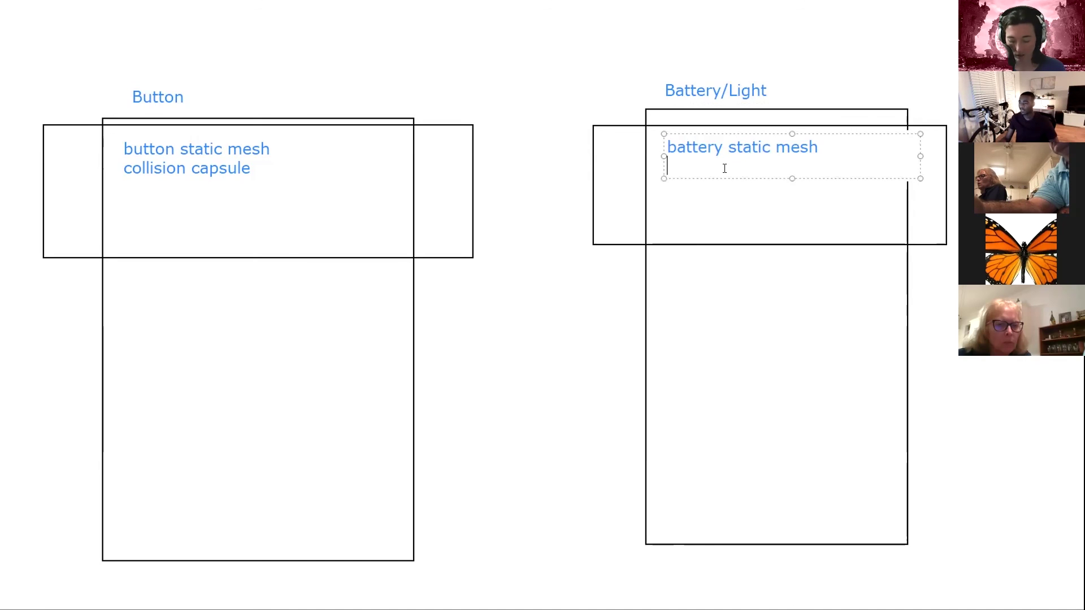
text(l)
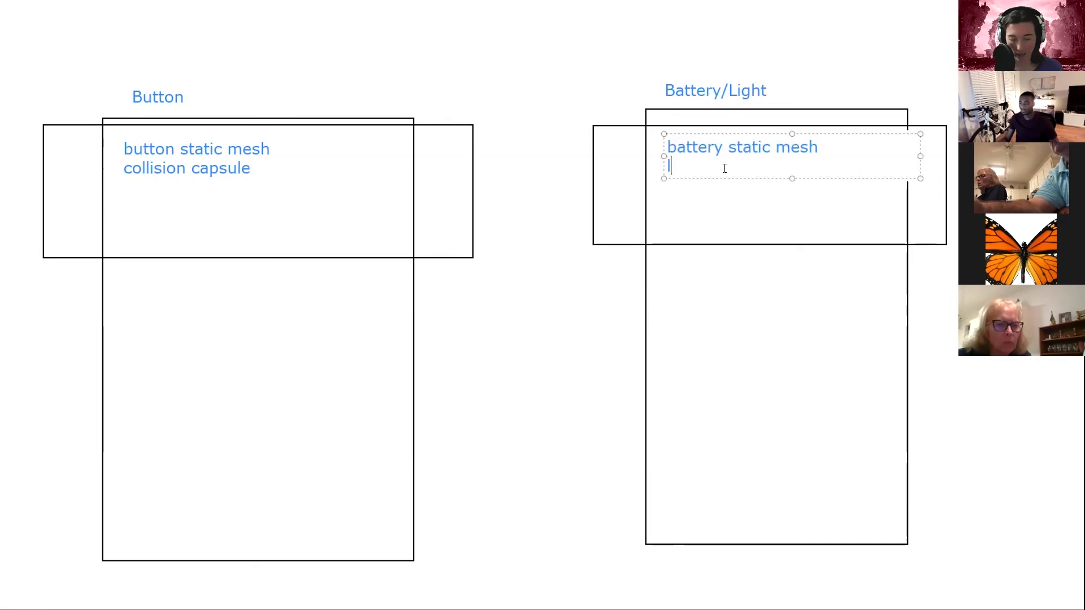
text(ight fix)
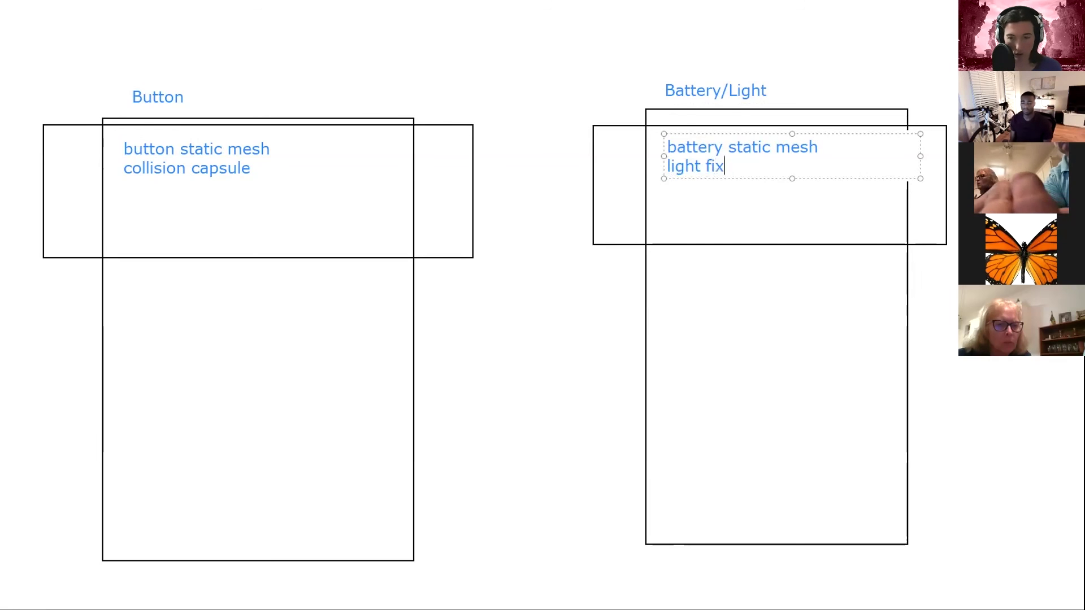
text(ture static mesh)
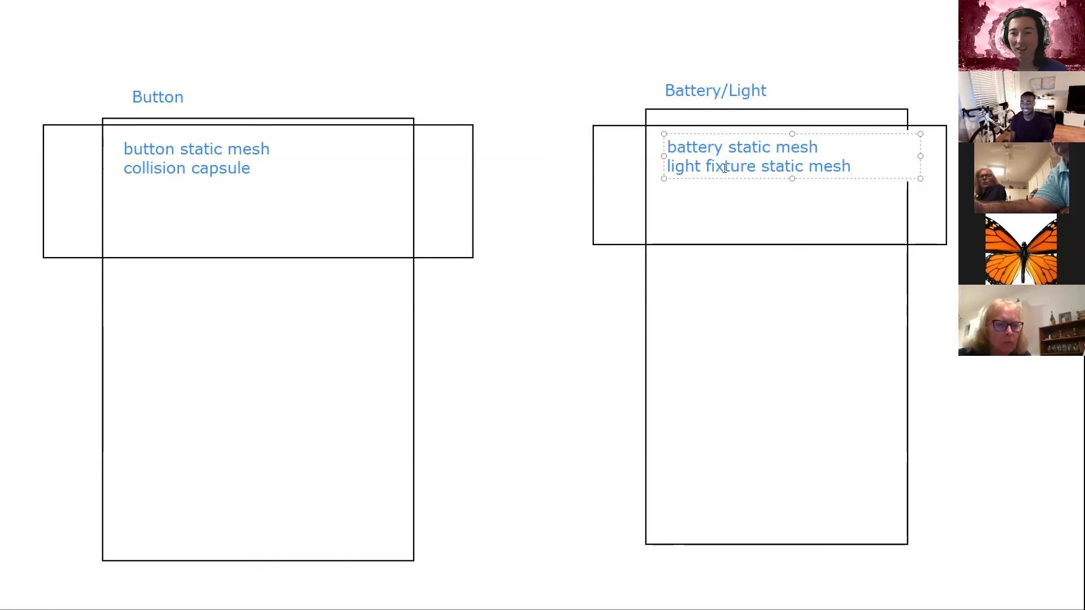
key(Return)
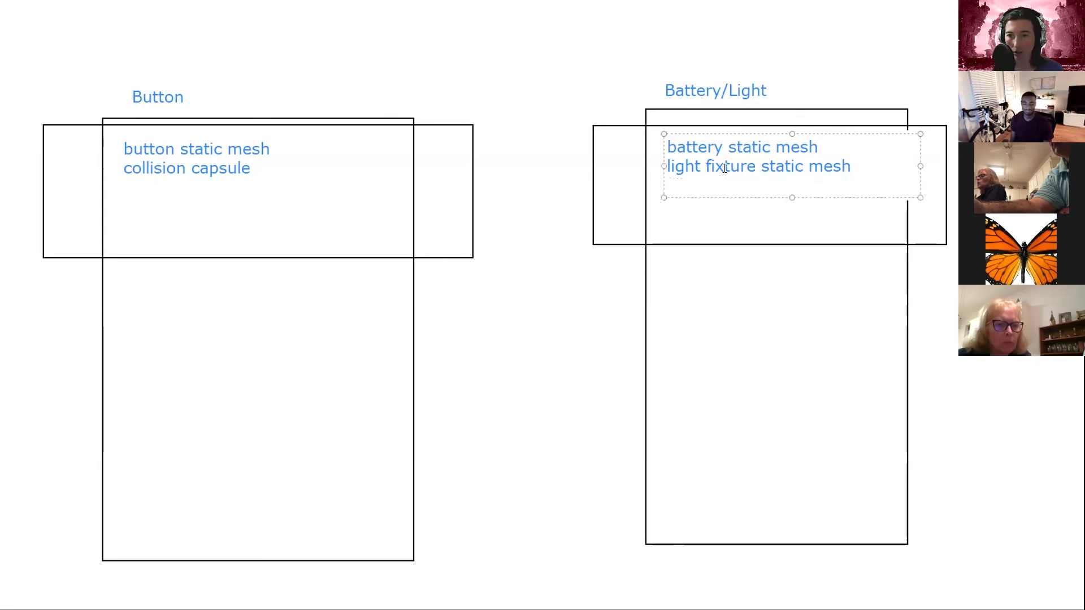
text(po)
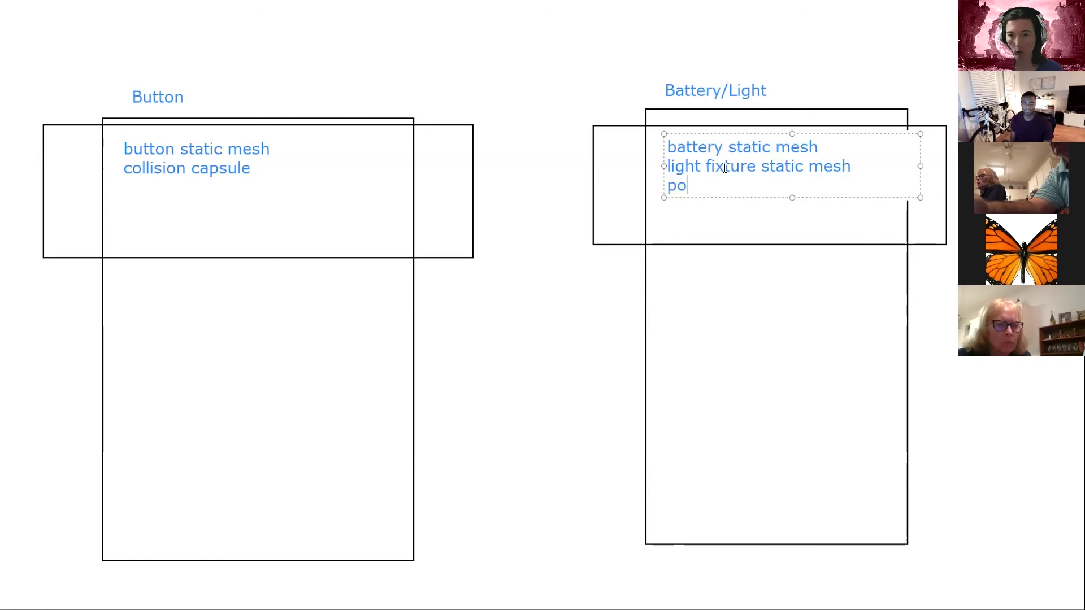
text(int light)
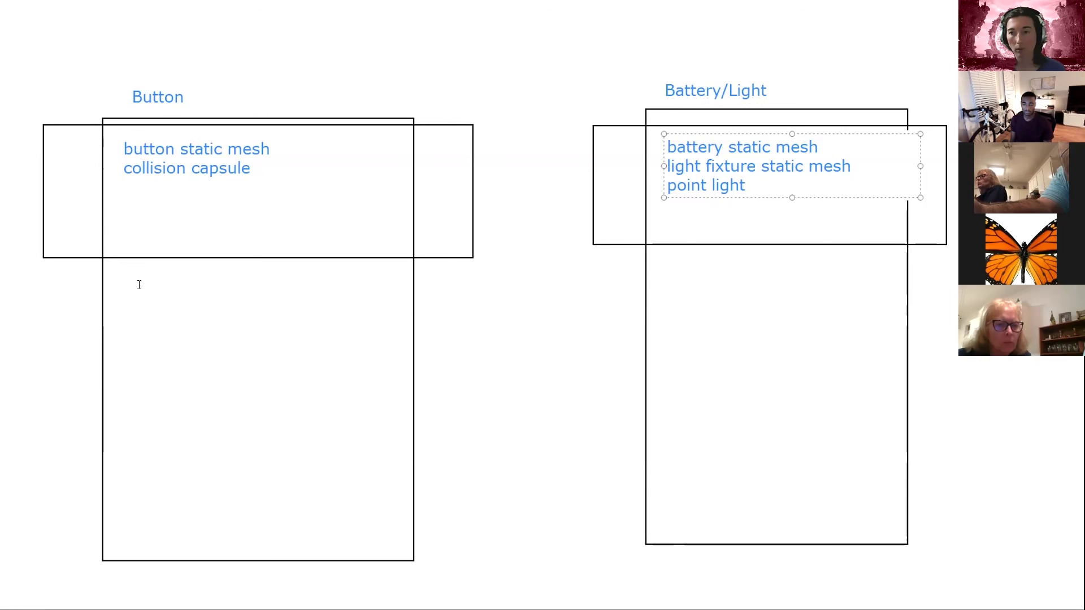
- Add a second wide section to the Button box below its component list and start a text entry inside it
key(ctrl+v)
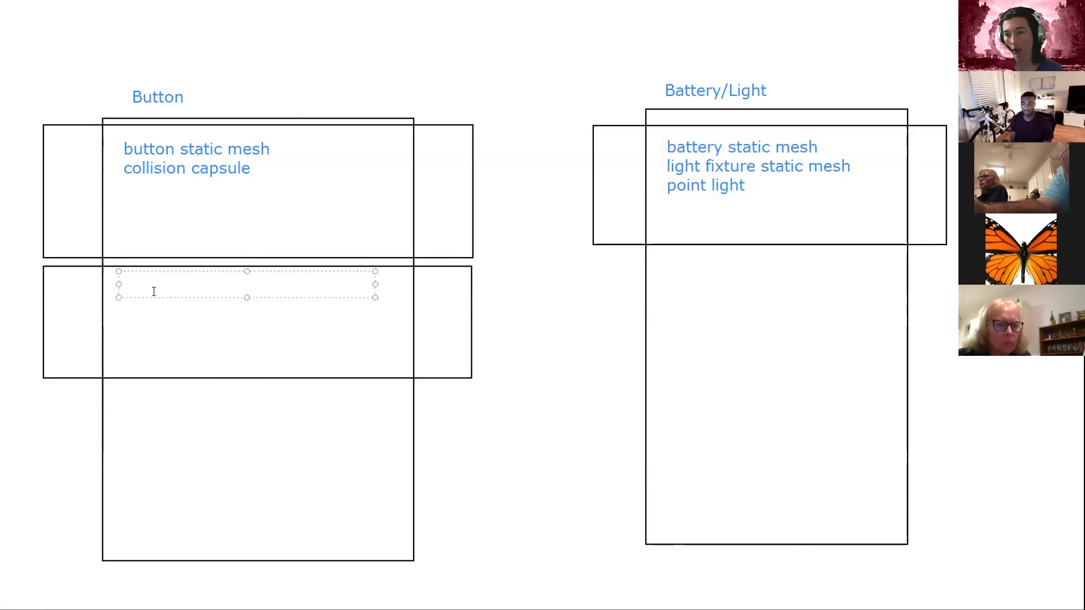